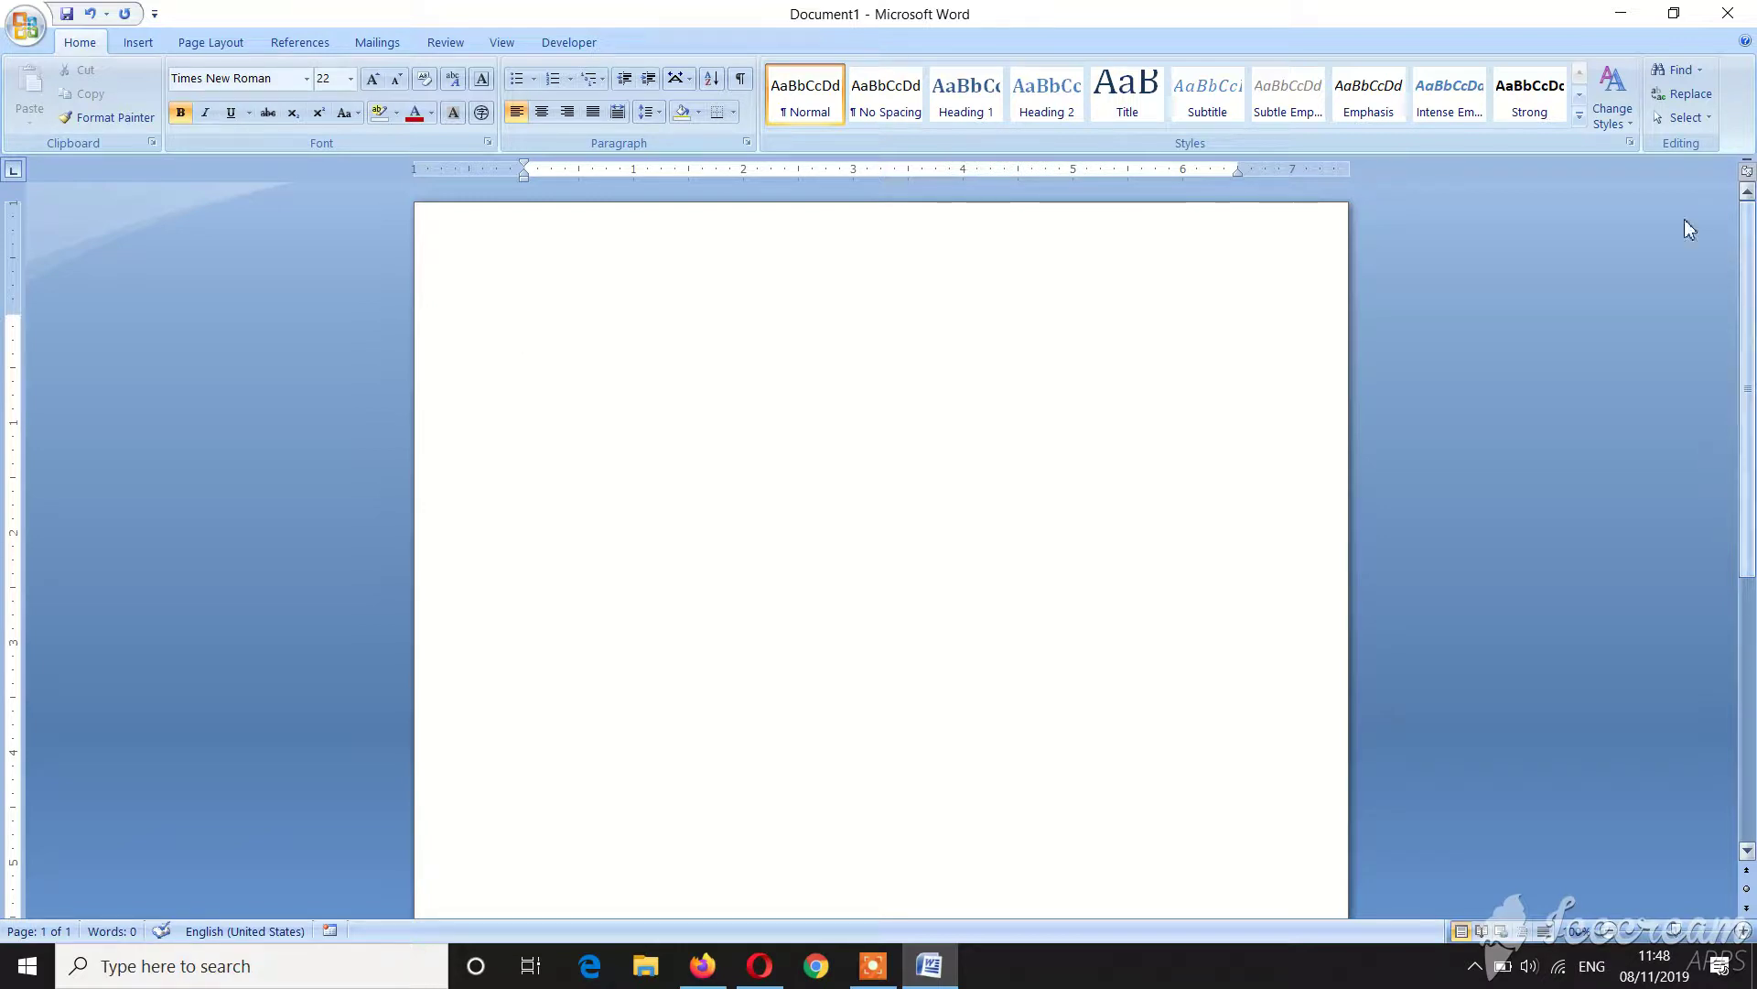
# Switch the font between Preeti and Times New Roman in the font box, then delete the test text.
pyautogui.click(221, 78)
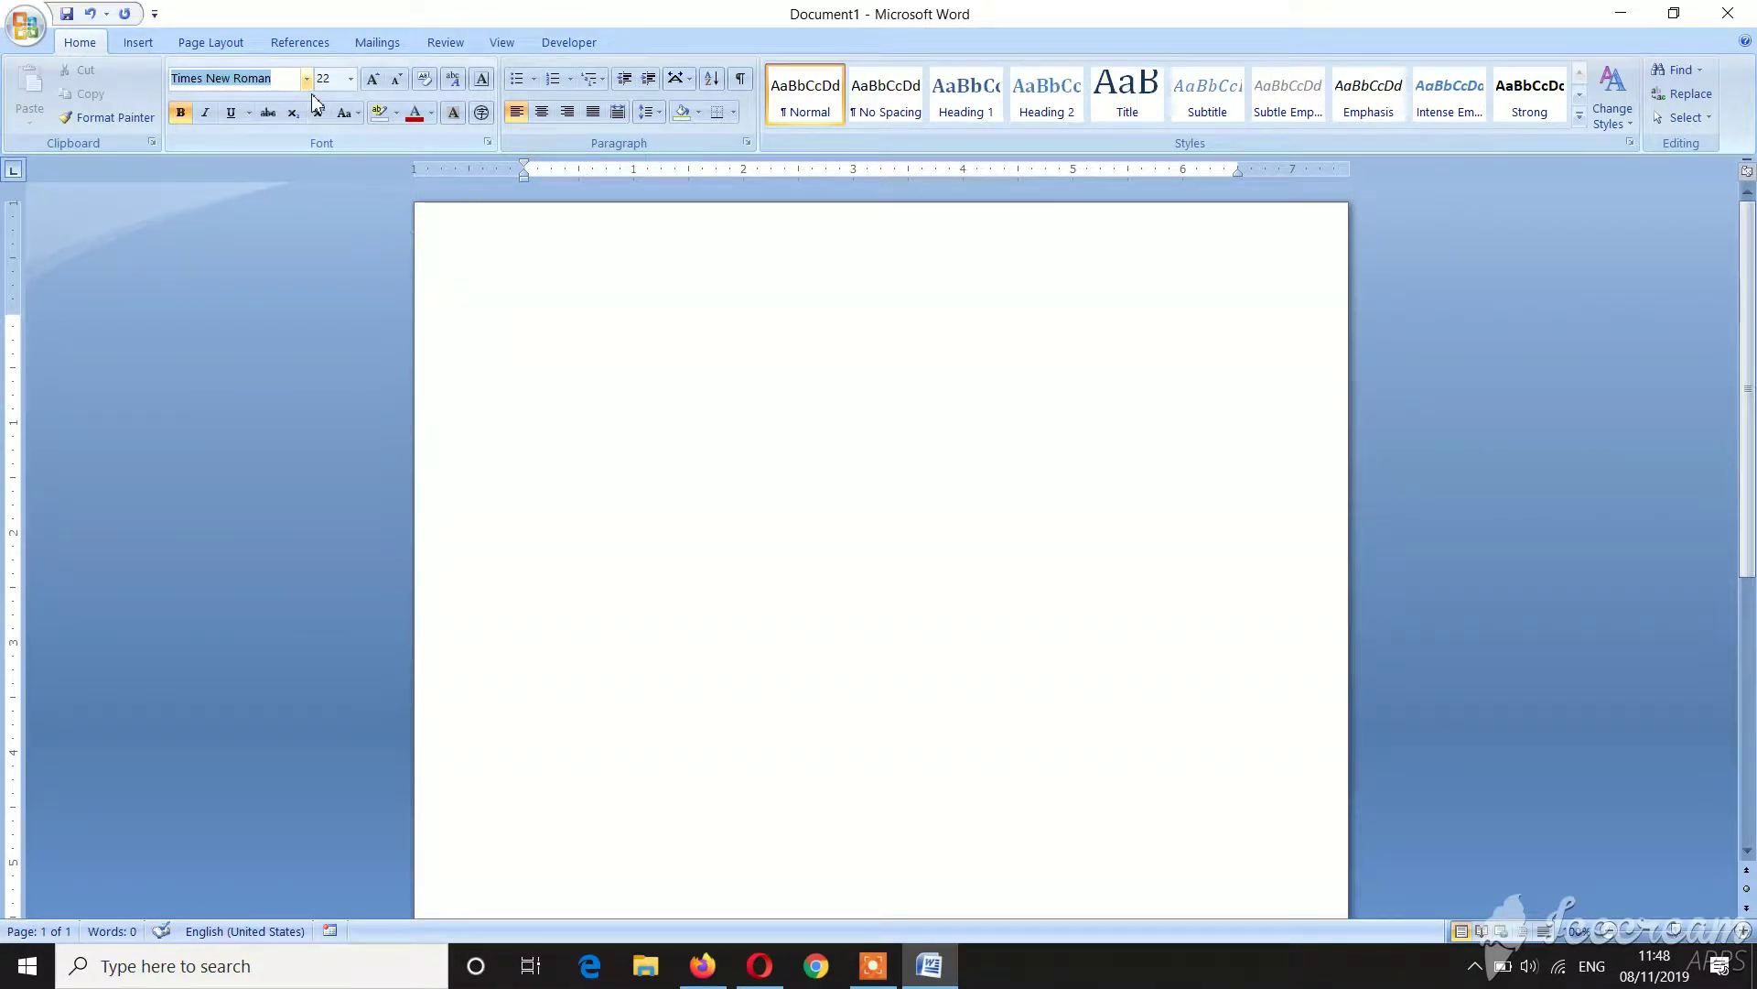
pyautogui.write('preeti')
pyautogui.press('Return')
pyautogui.write('kldjfk df')
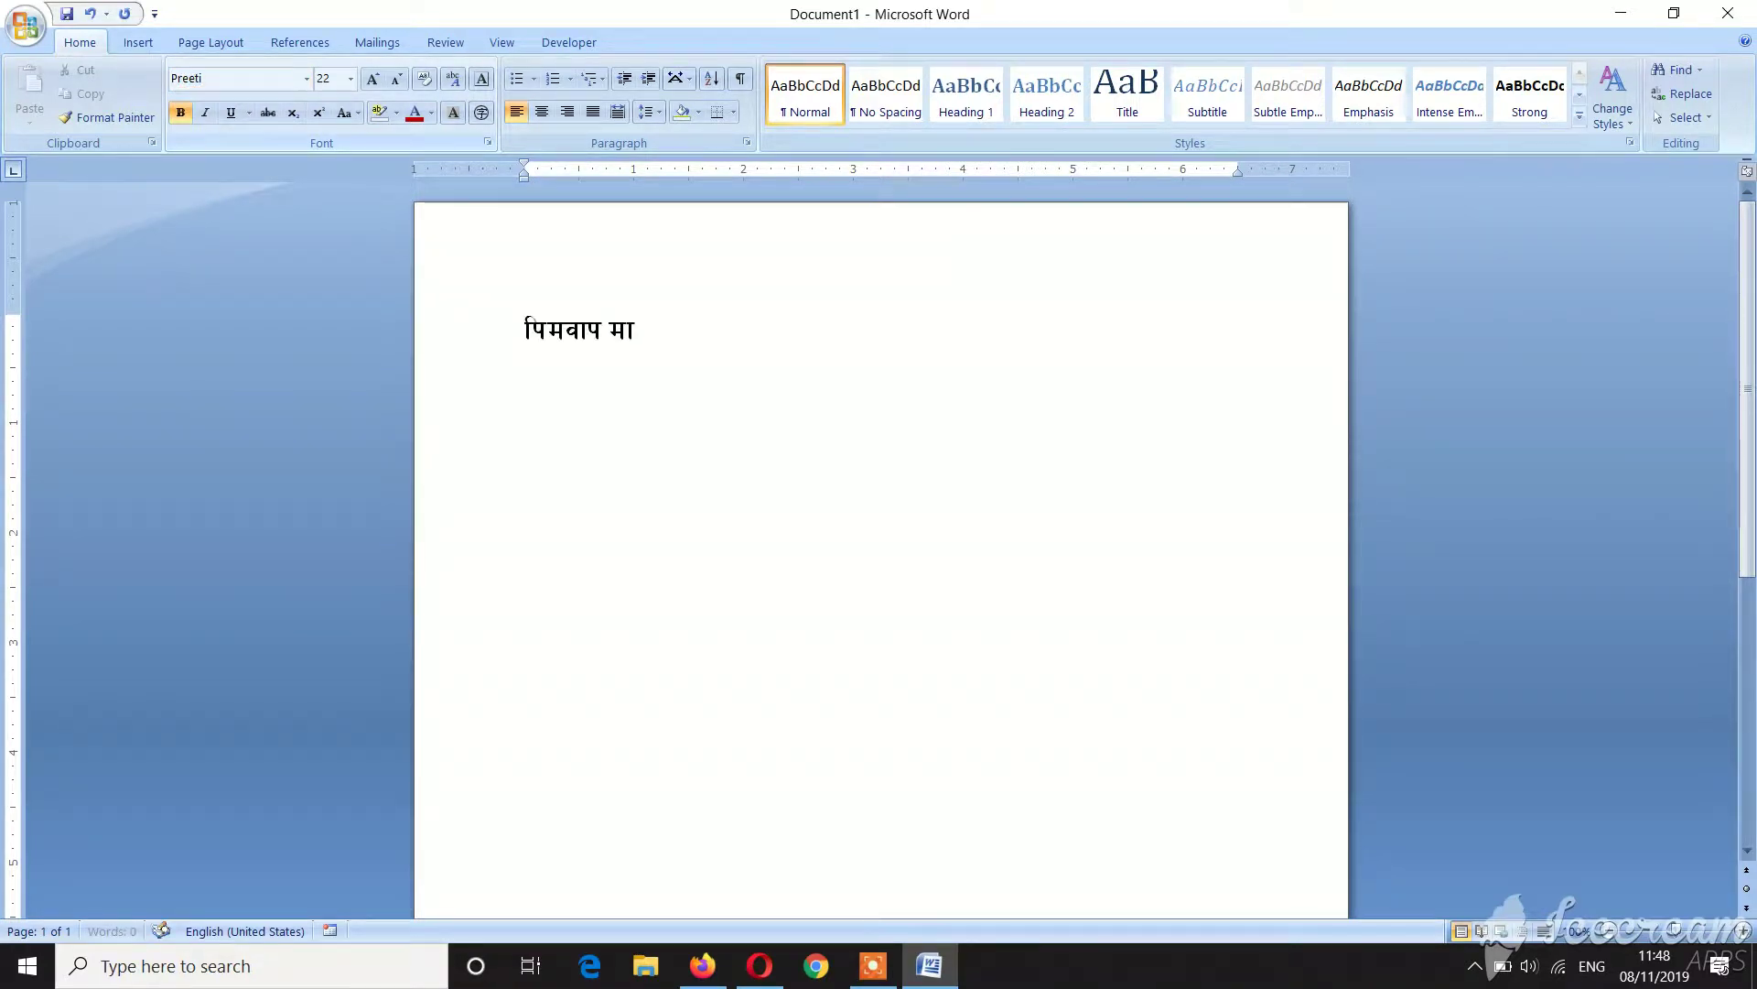
pyautogui.click(233, 79)
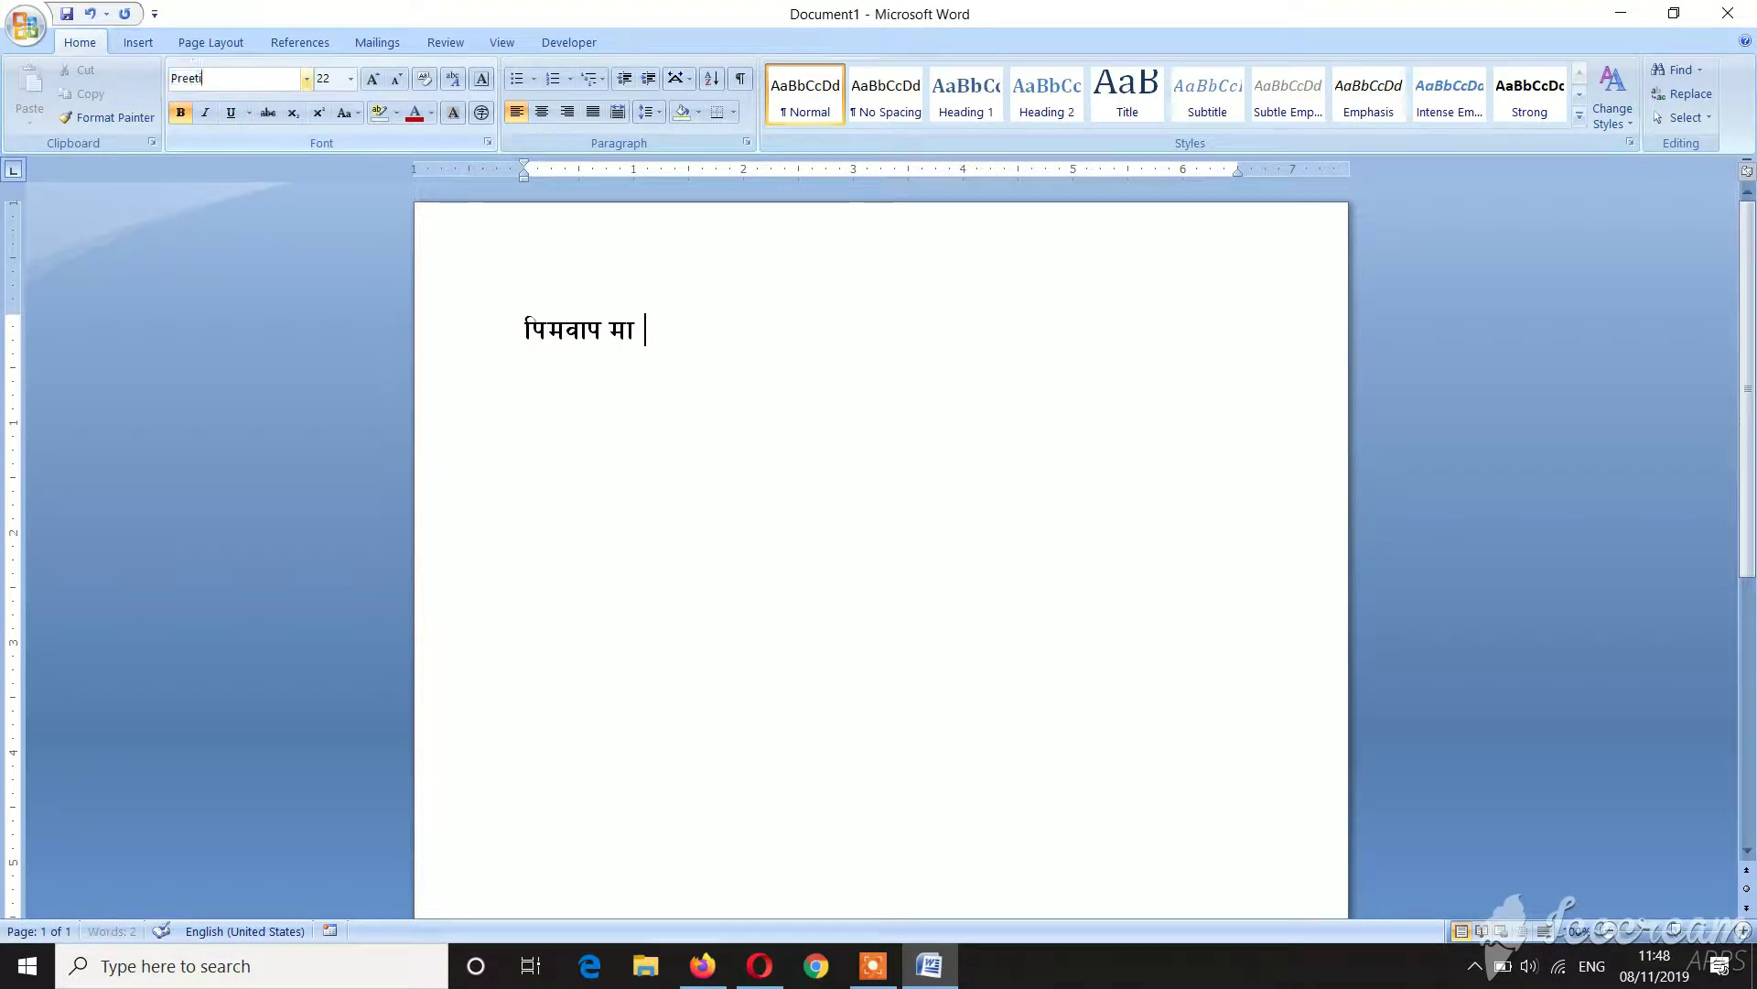
pyautogui.hotkey('ctrl', 'a')
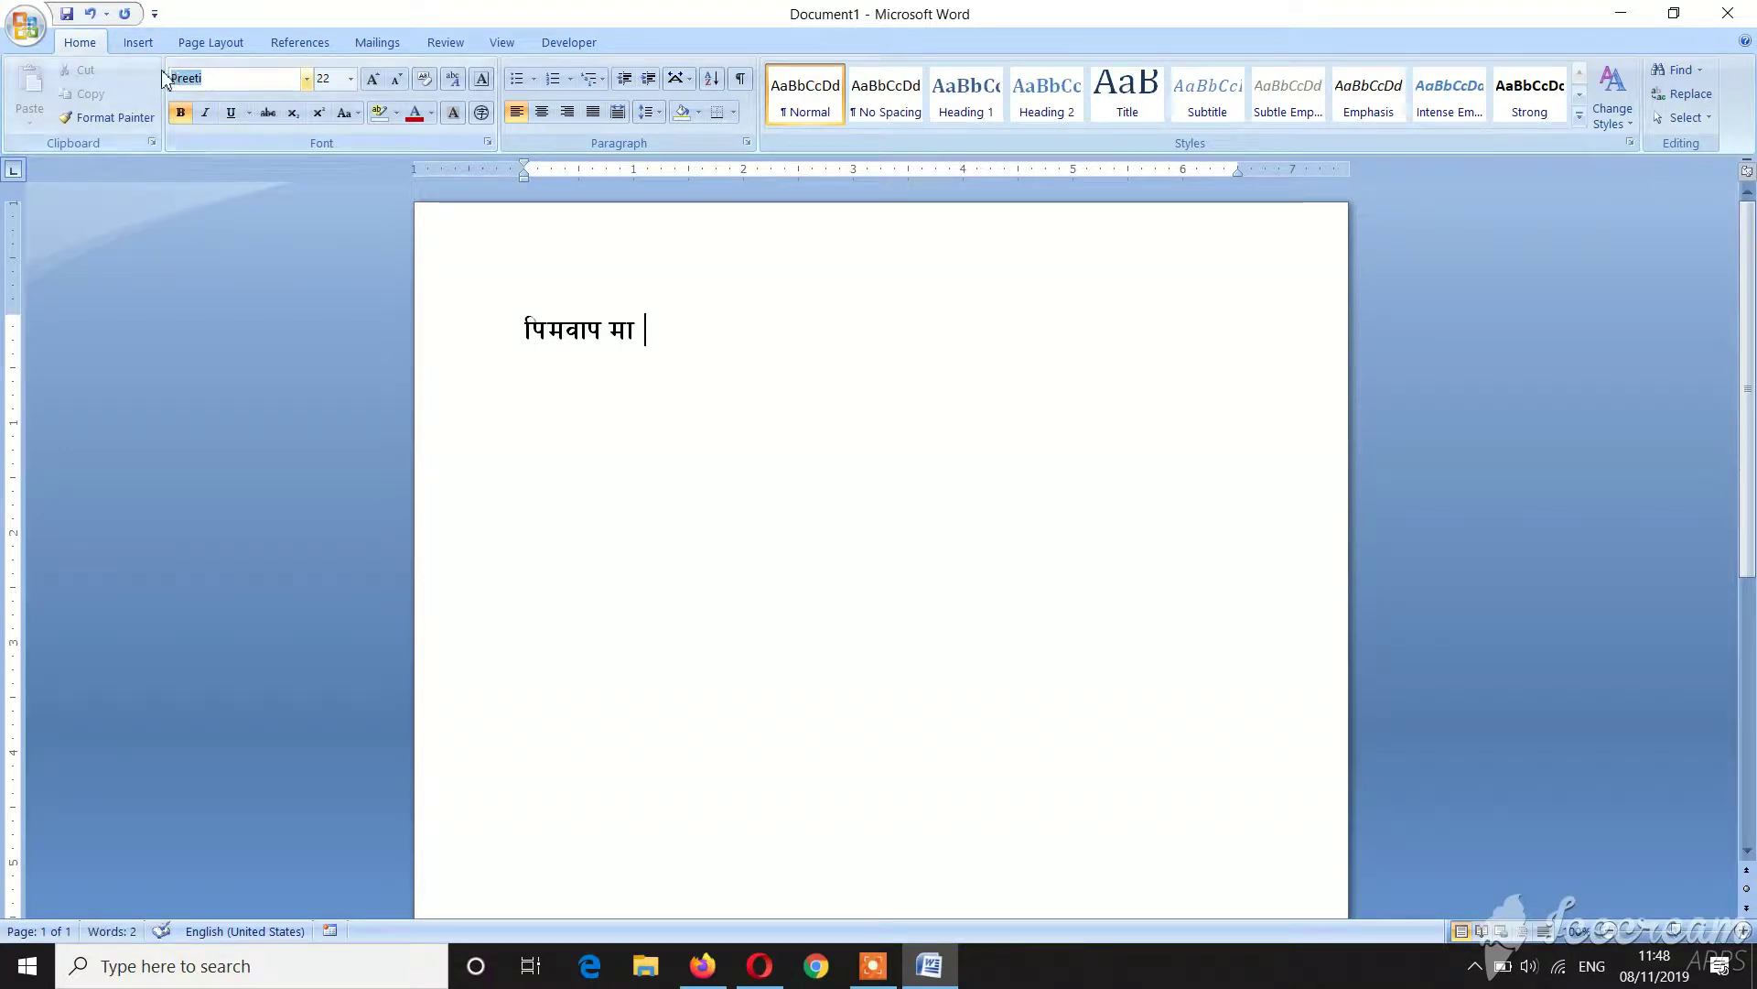
pyautogui.write('Times New Roman')
pyautogui.press('Return')
pyautogui.write('jdhf')
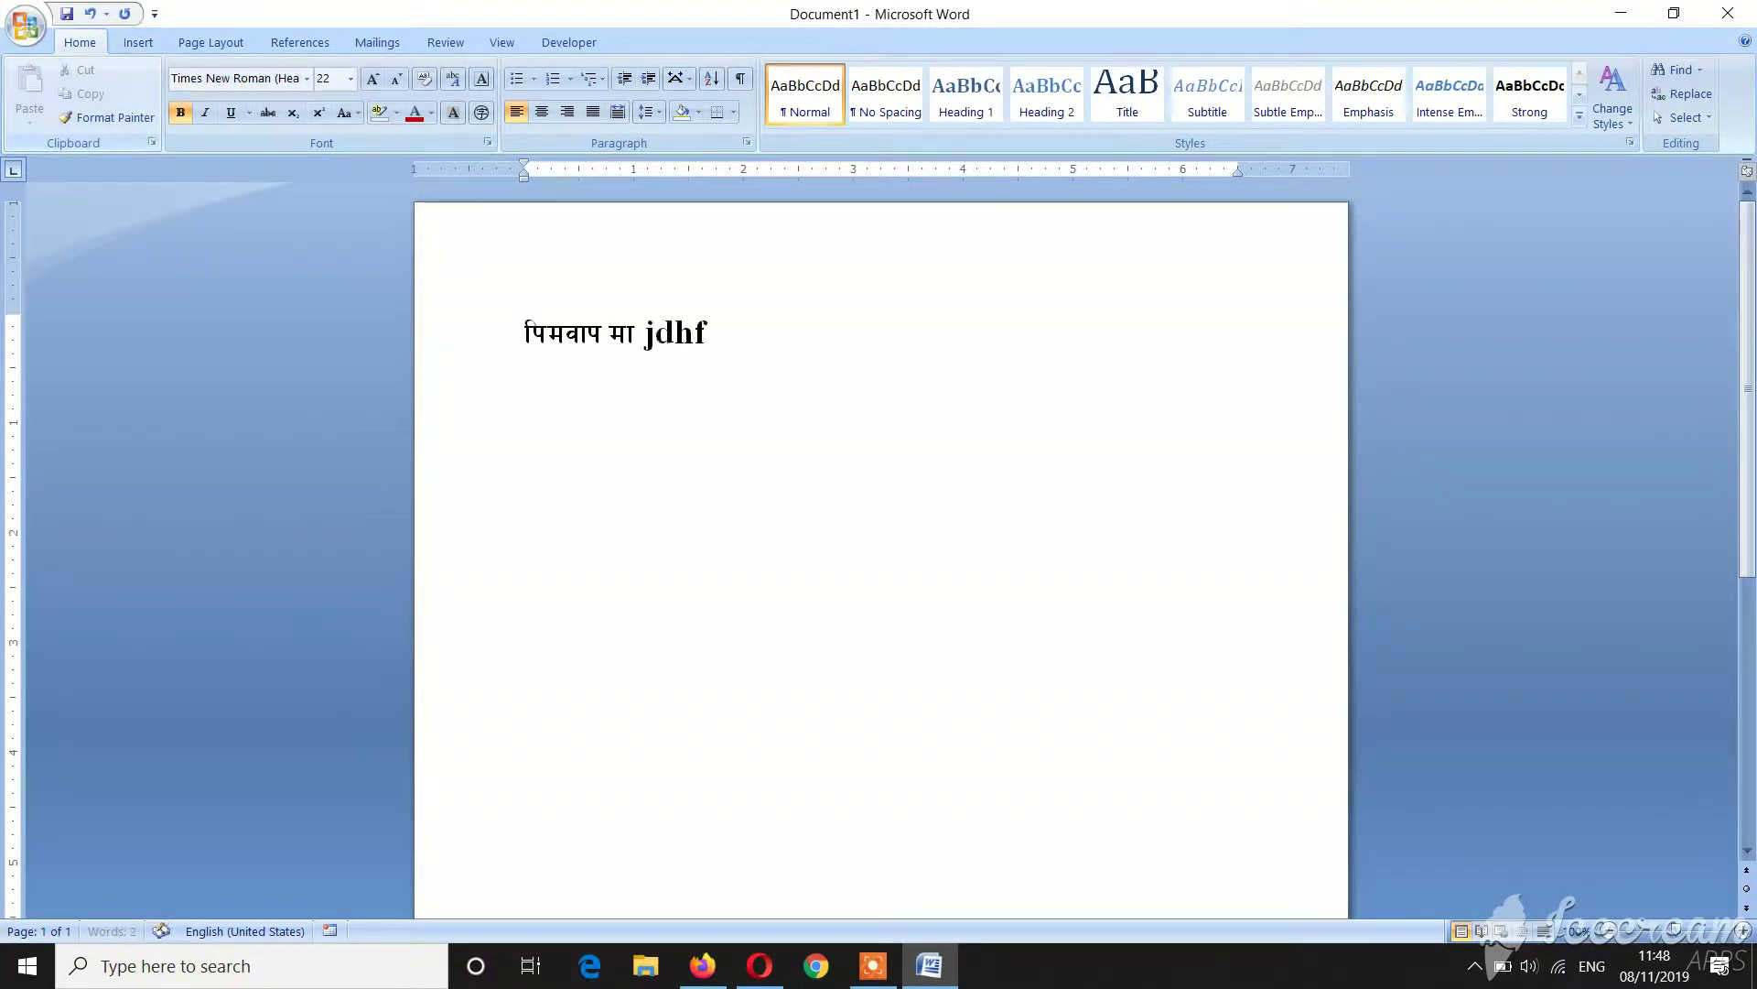
pyautogui.write(' jd')
pyautogui.press('BackSpace')
pyautogui.press('BackSpace')
pyautogui.press('BackSpace')
pyautogui.press('BackSpace')
pyautogui.press('BackSpace')
pyautogui.press('BackSpace')
pyautogui.press('BackSpace')
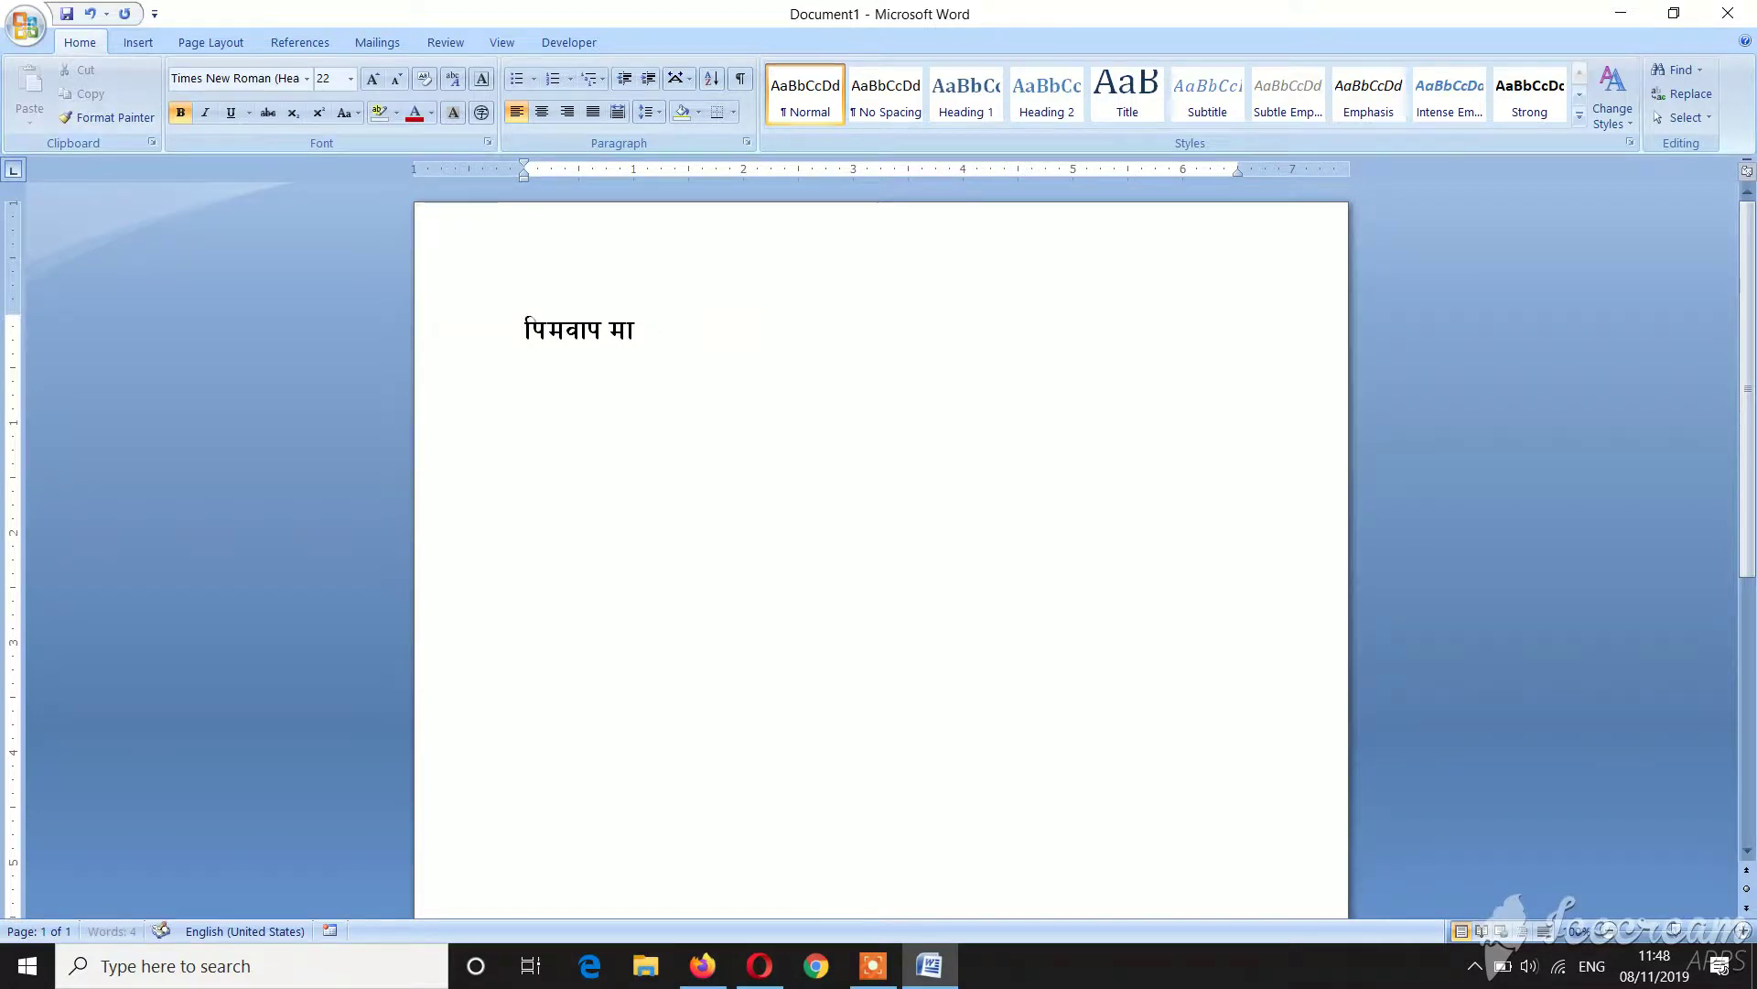
pyautogui.press('BackSpace')
pyautogui.press('BackSpace')
pyautogui.press('BackSpace')
pyautogui.press('BackSpace')
pyautogui.press('BackSpace')
pyautogui.press('BackSpace')
pyautogui.press('BackSpace')
pyautogui.press('BackSpace')
pyautogui.press('BackSpace')
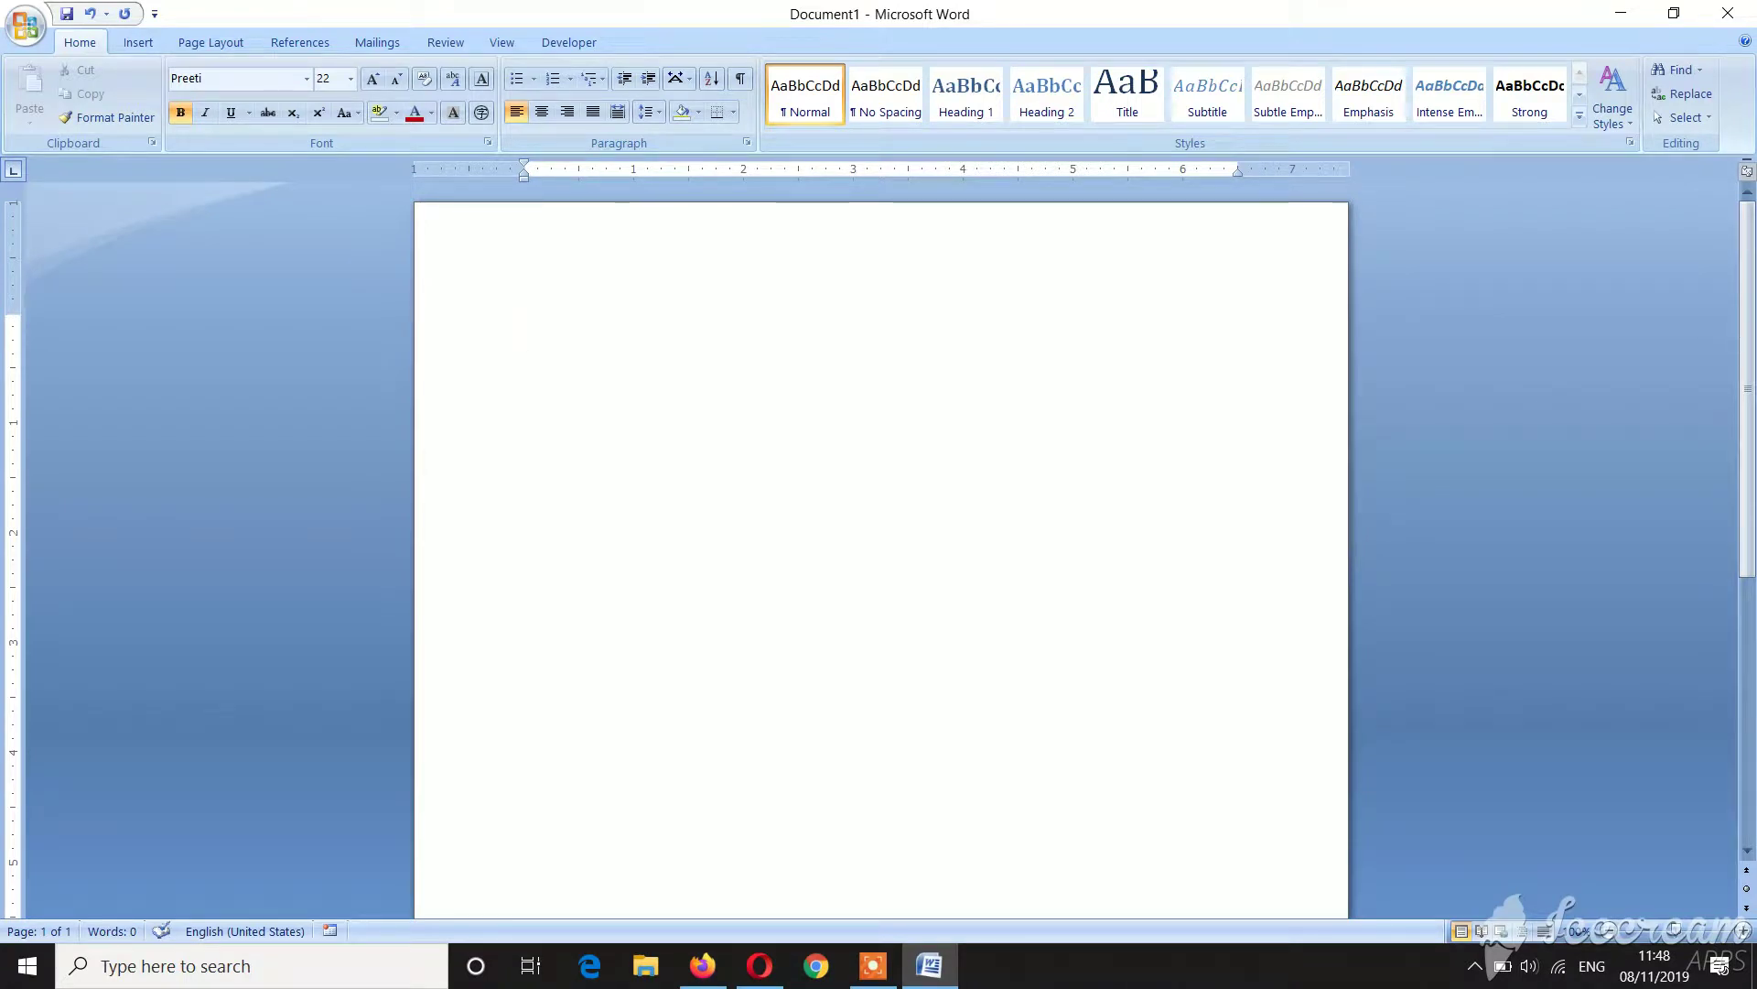
# Try key combinations to toggle between Preeti and Times New Roman, then delete the test line.
pyautogui.click(220, 78)
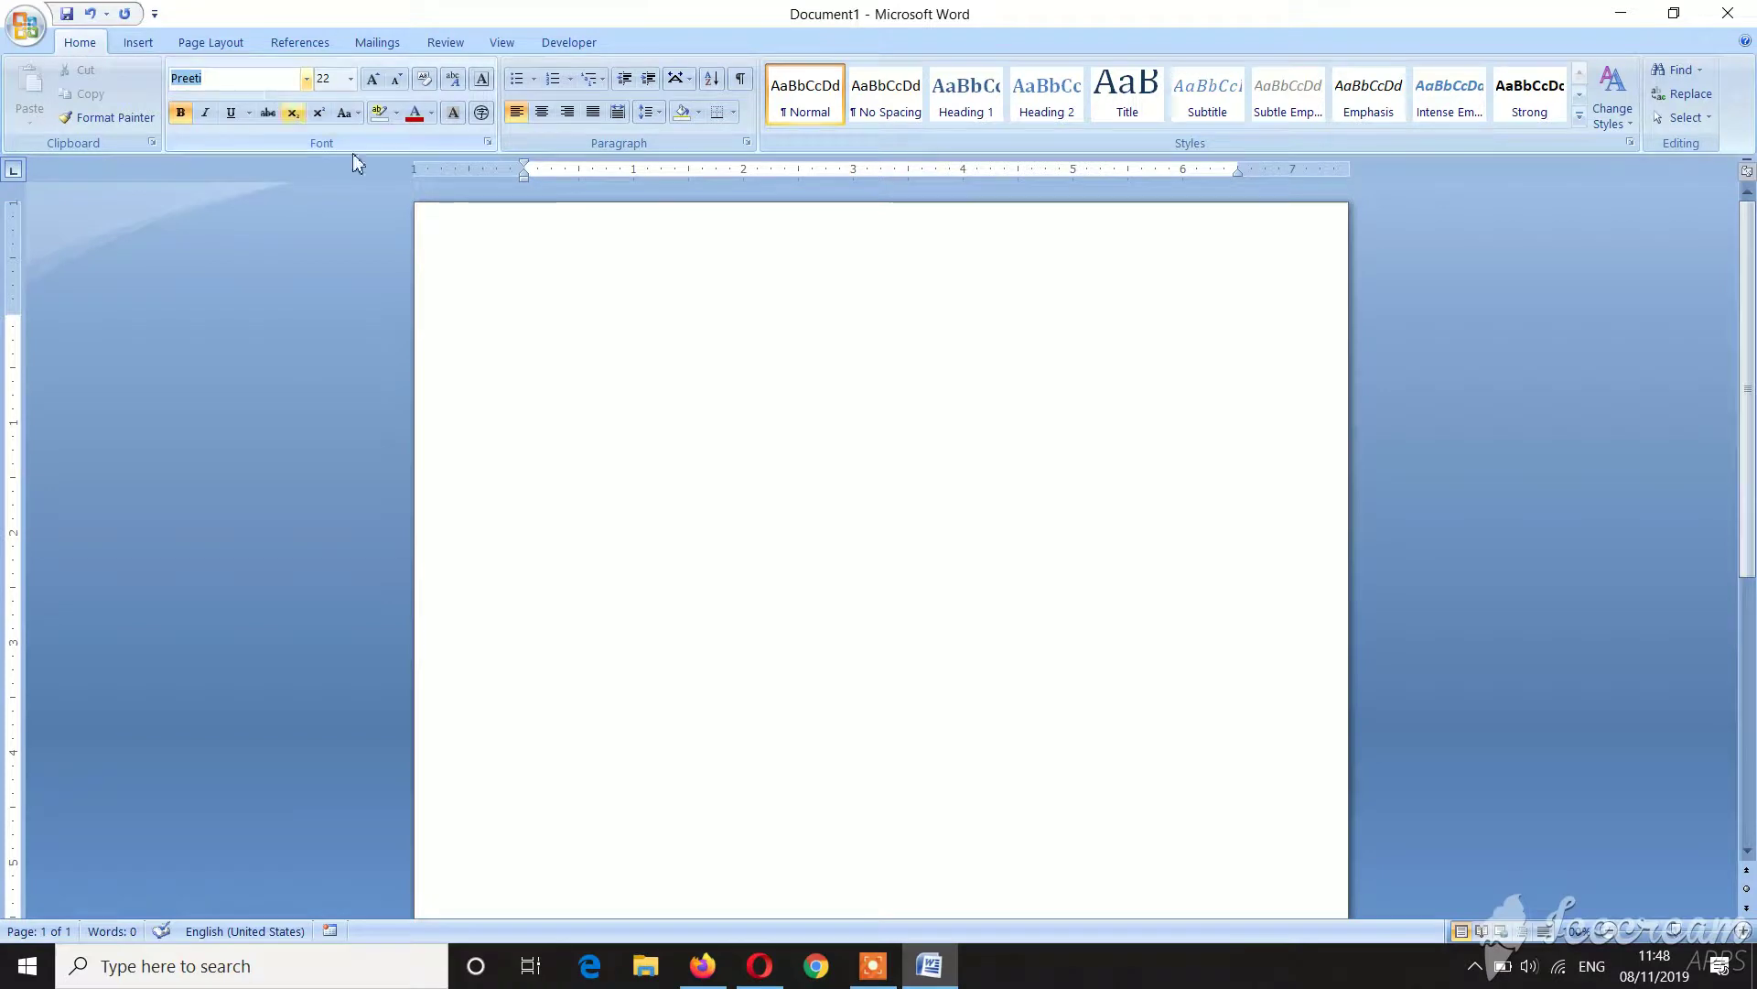
pyautogui.click(412, 216)
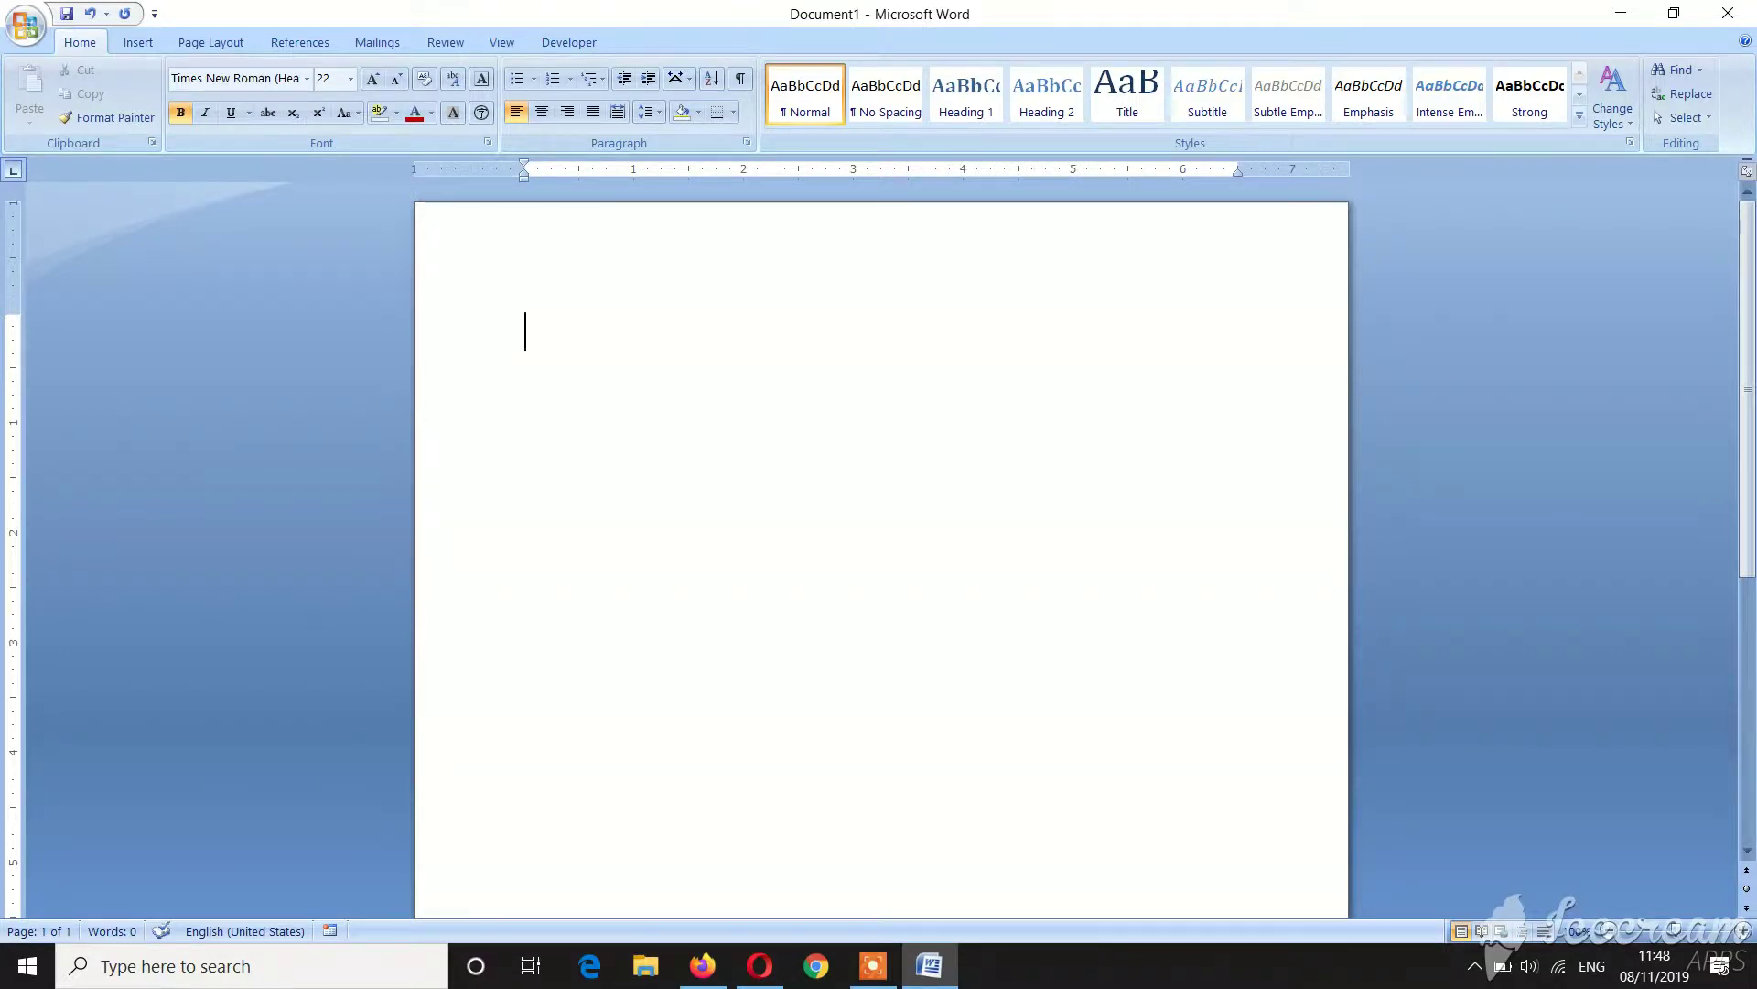
pyautogui.write('Namaste')
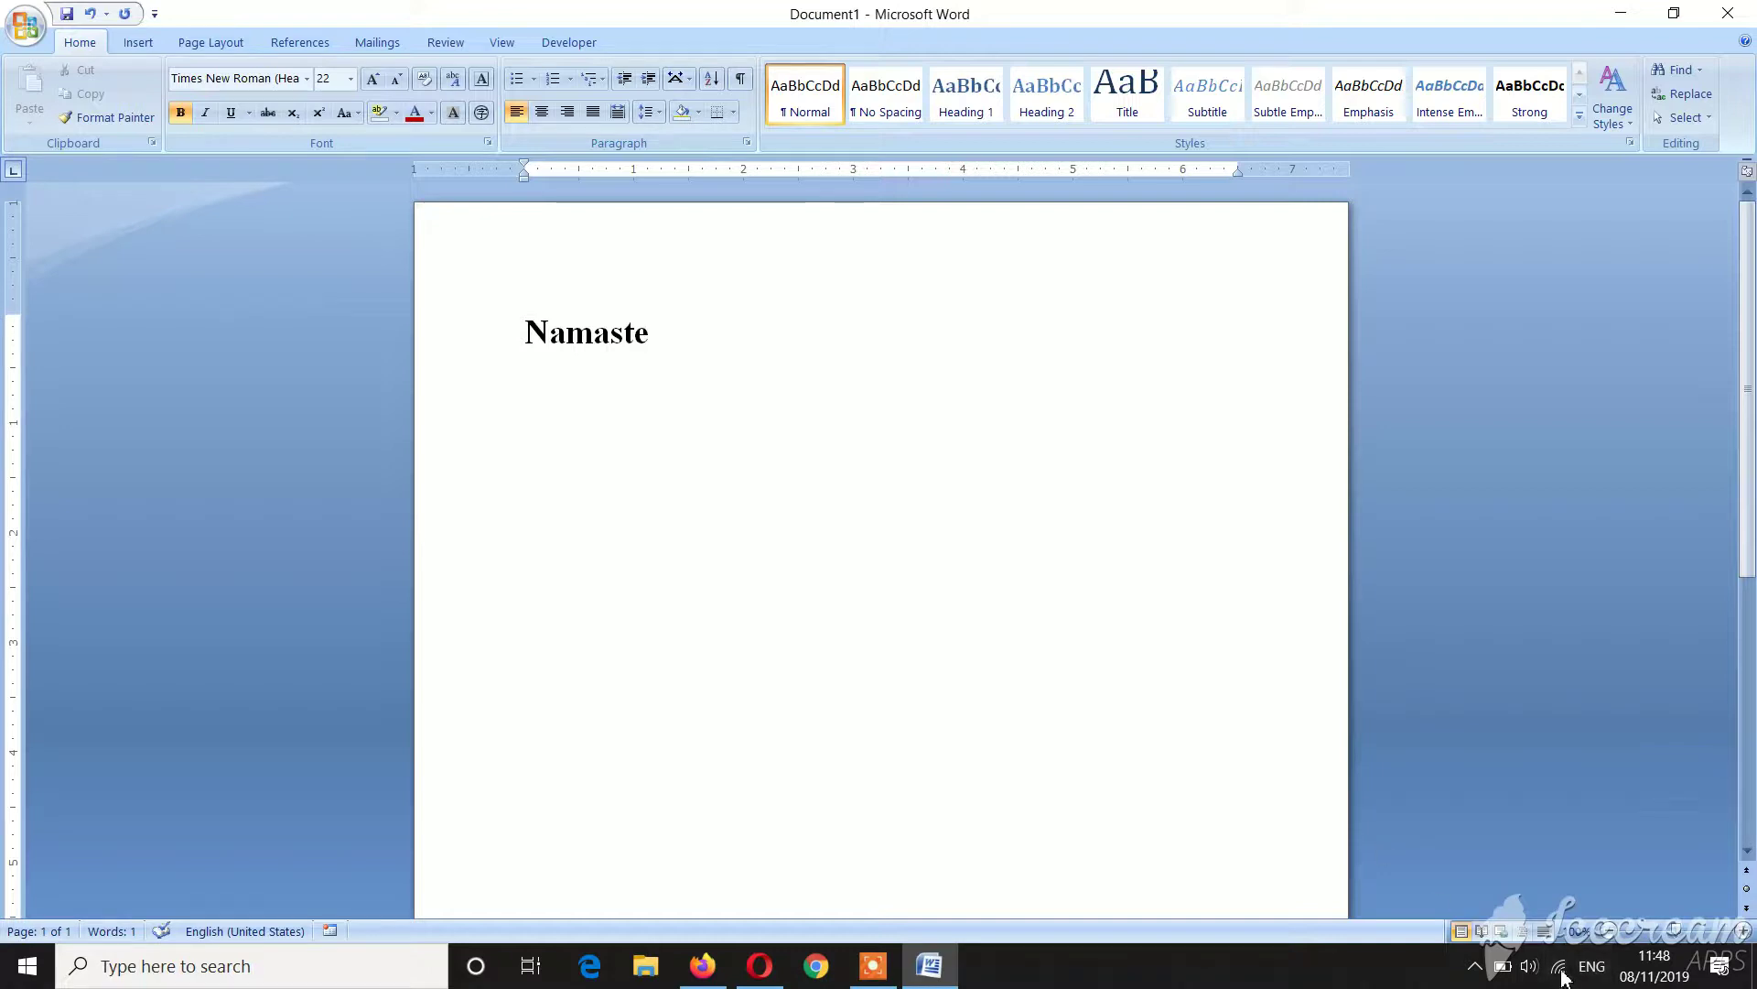
pyautogui.hotkey('alt', 'shift')
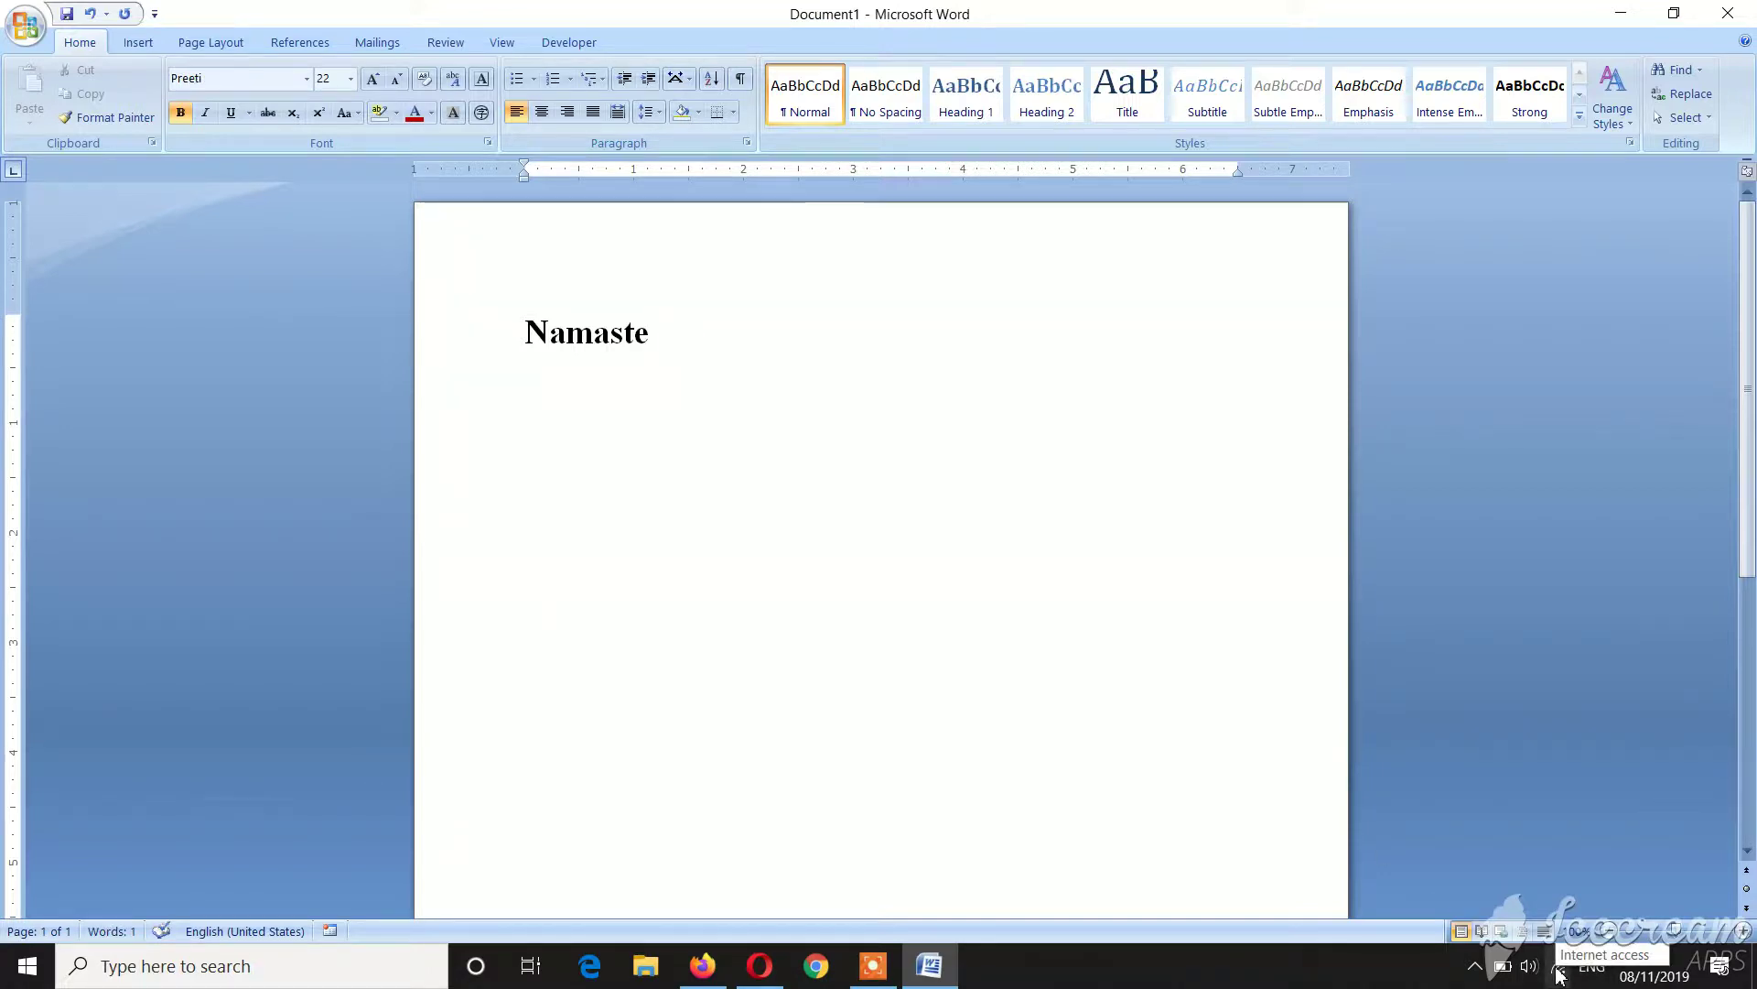
pyautogui.write('g')
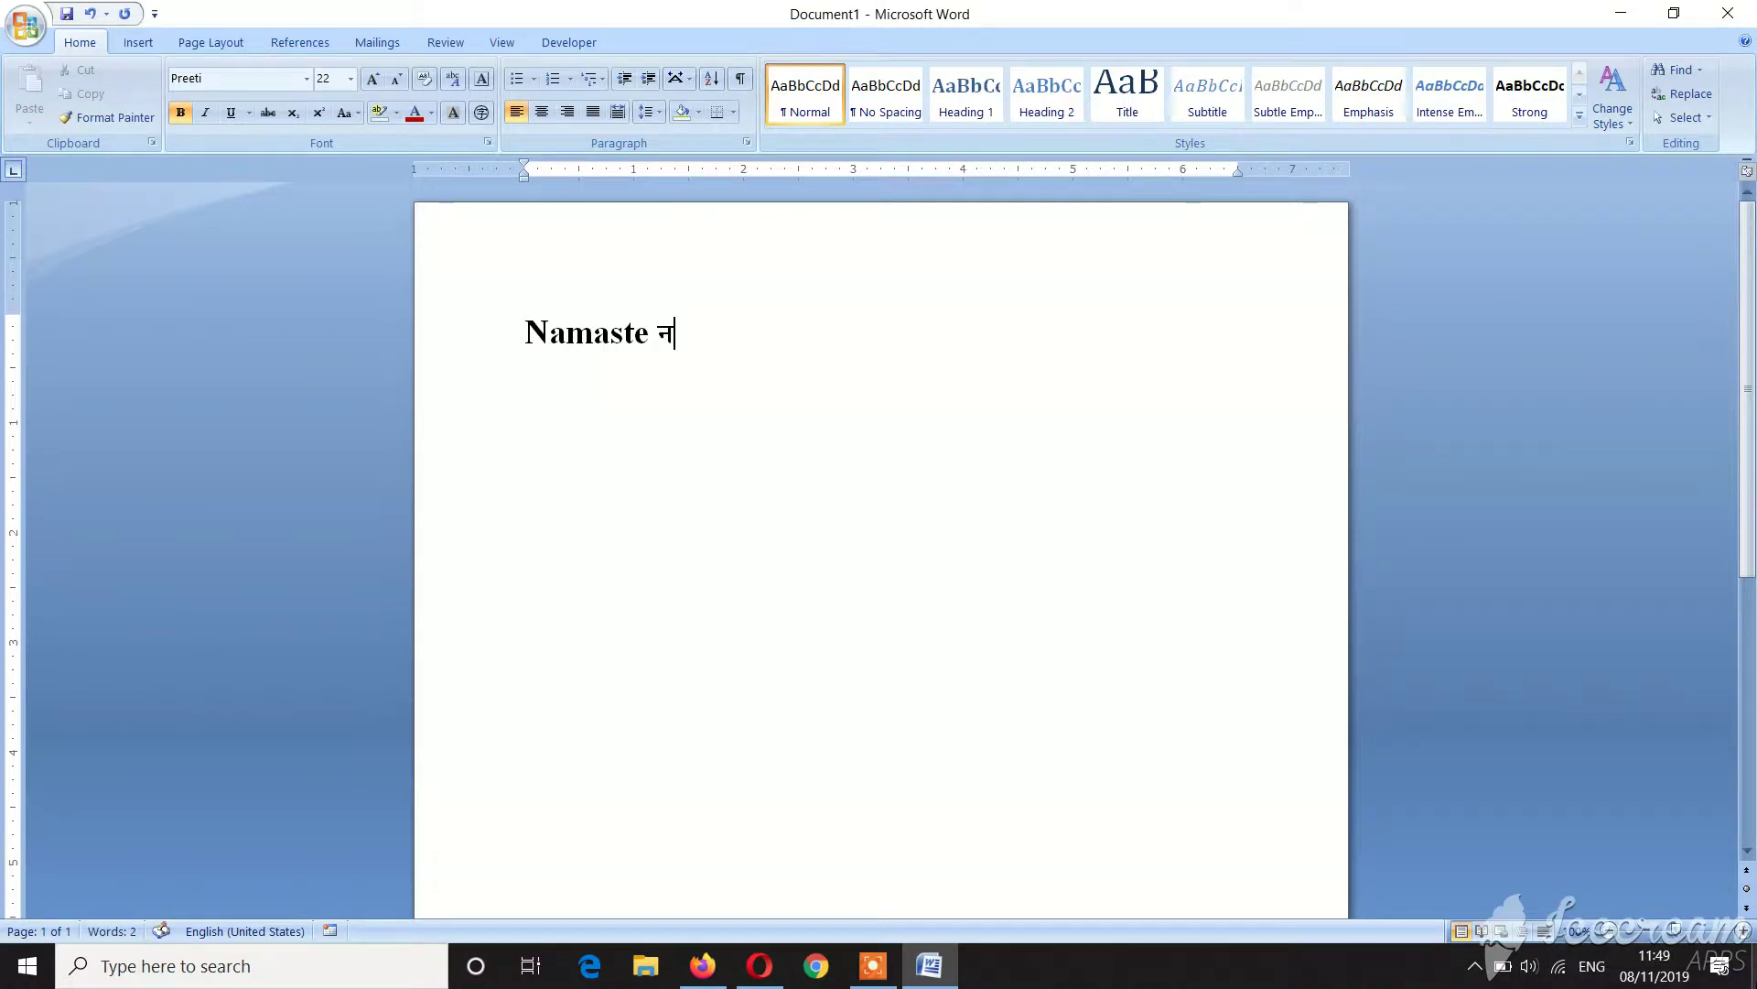
pyautogui.write('d:t]')
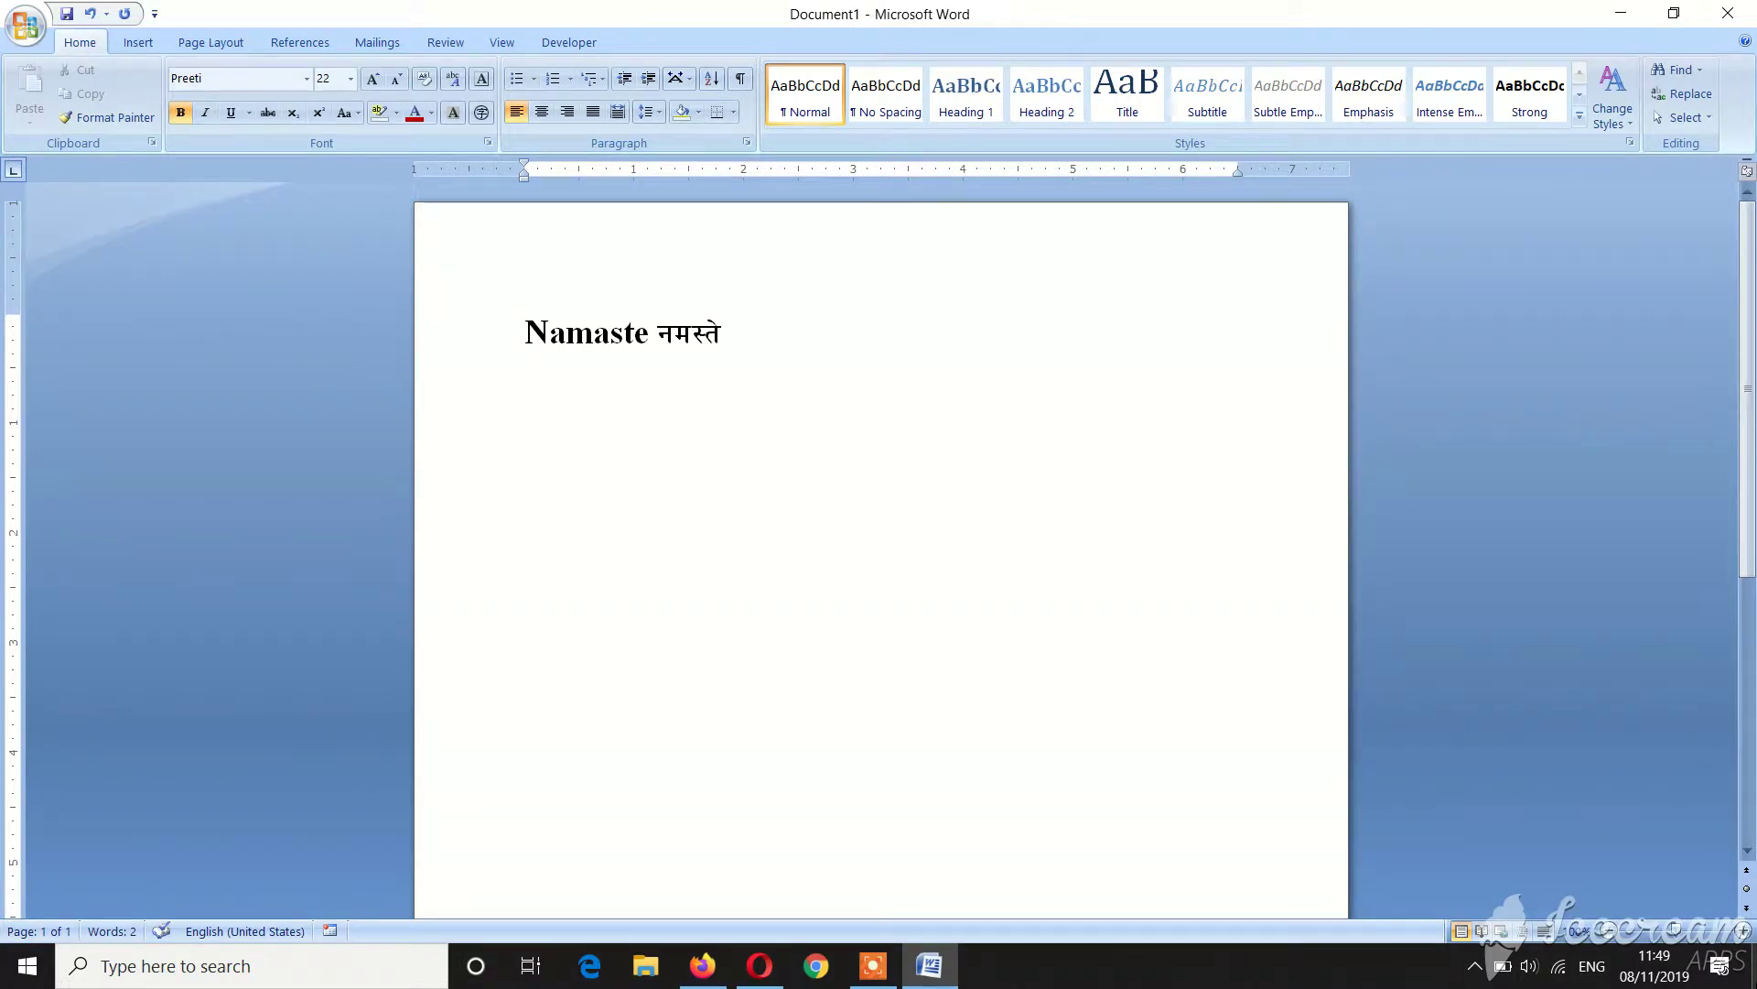
pyautogui.hotkey('alt', 'shift')
pyautogui.write('Namakar')
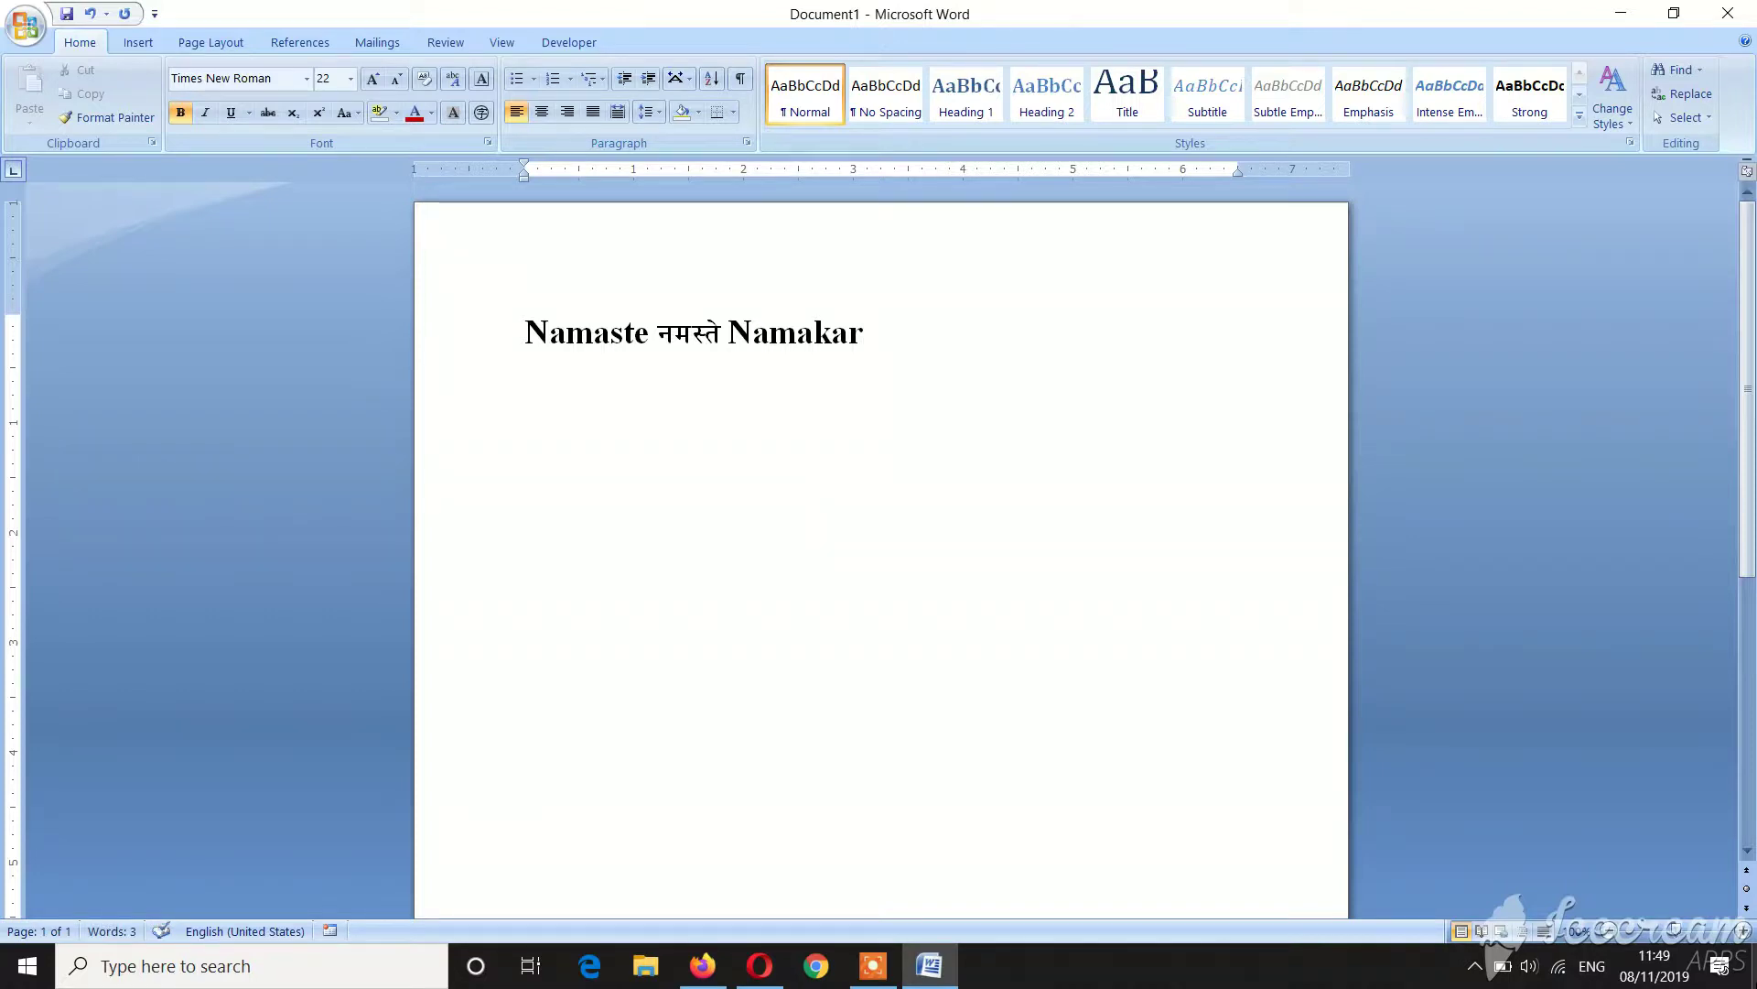
pyautogui.hotkey('ctrl', 'shift', 'f')
pyautogui.write('gd:sf/')
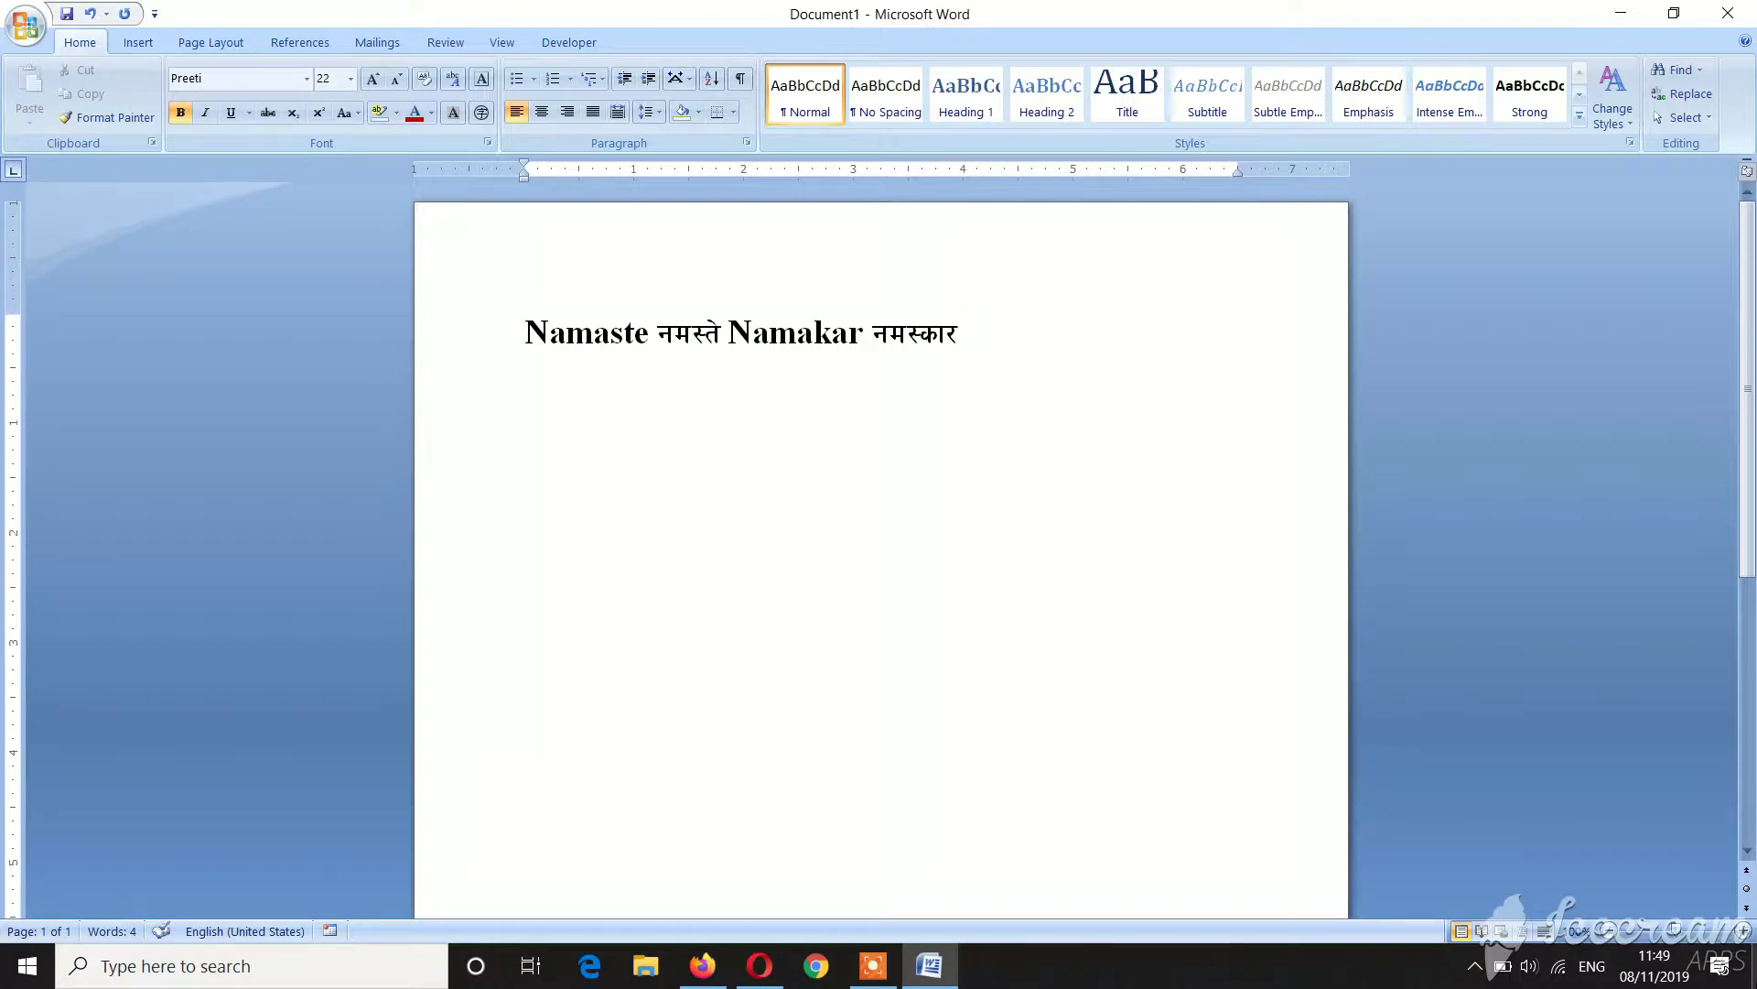
pyautogui.hotkey('ctrl', 'a')
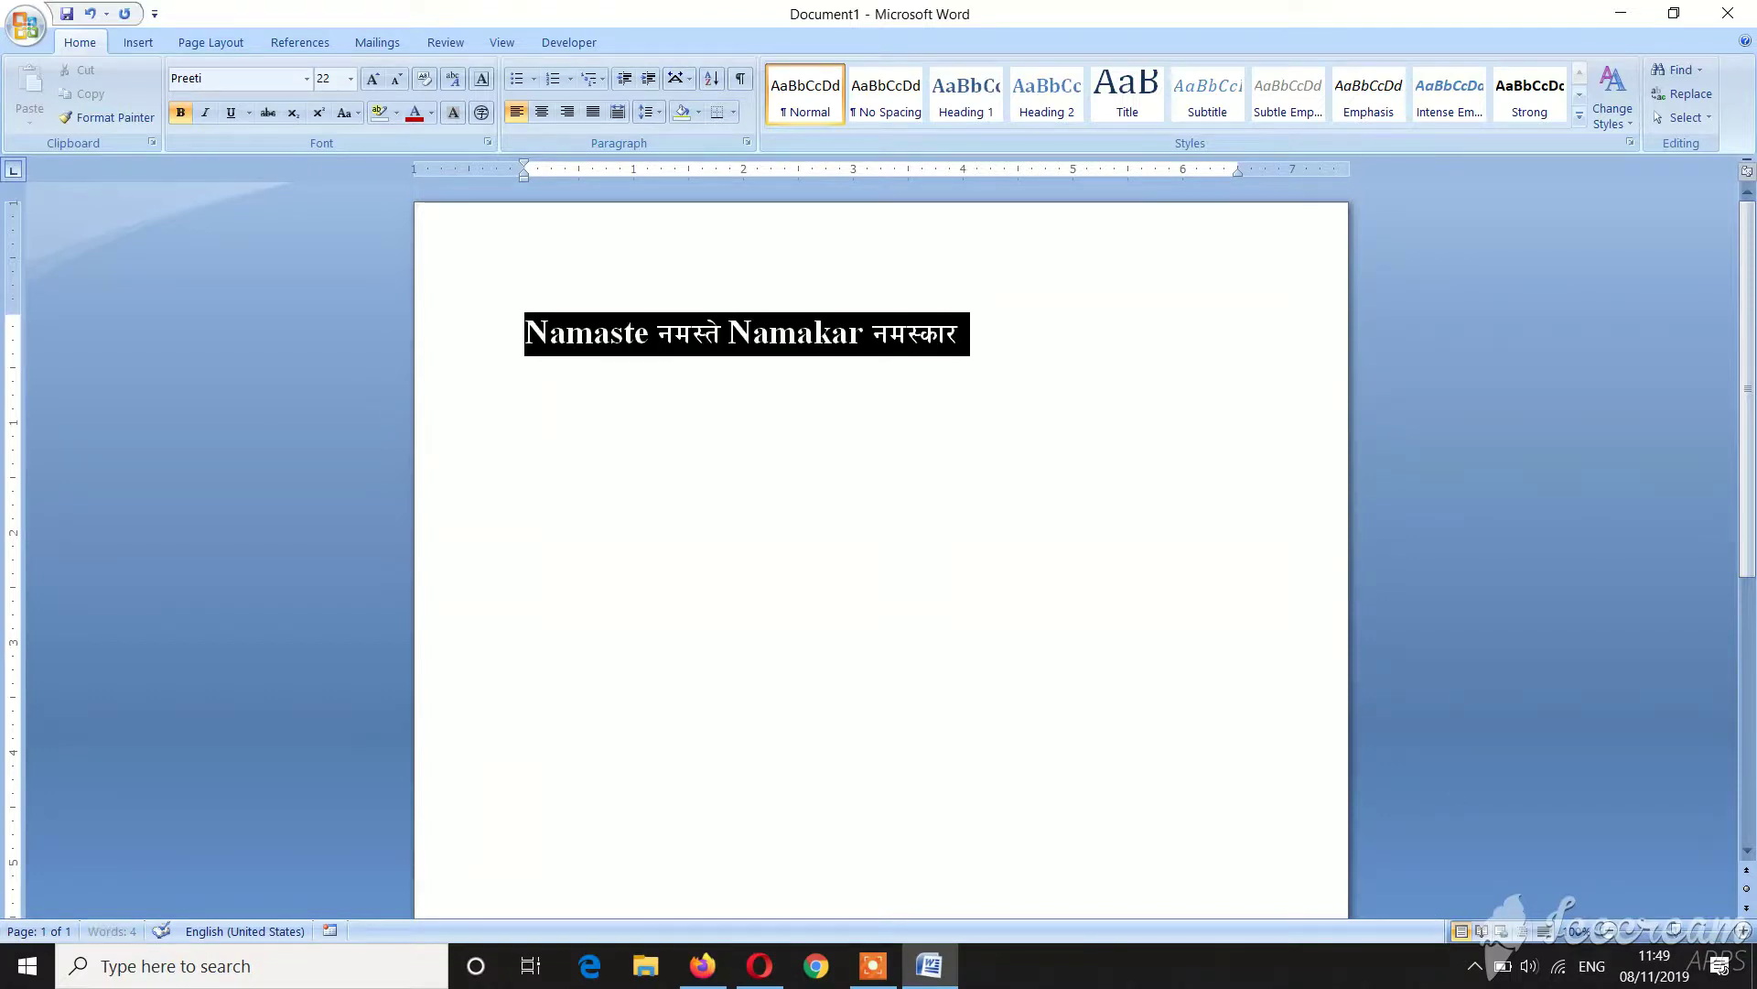
pyautogui.press('Delete')
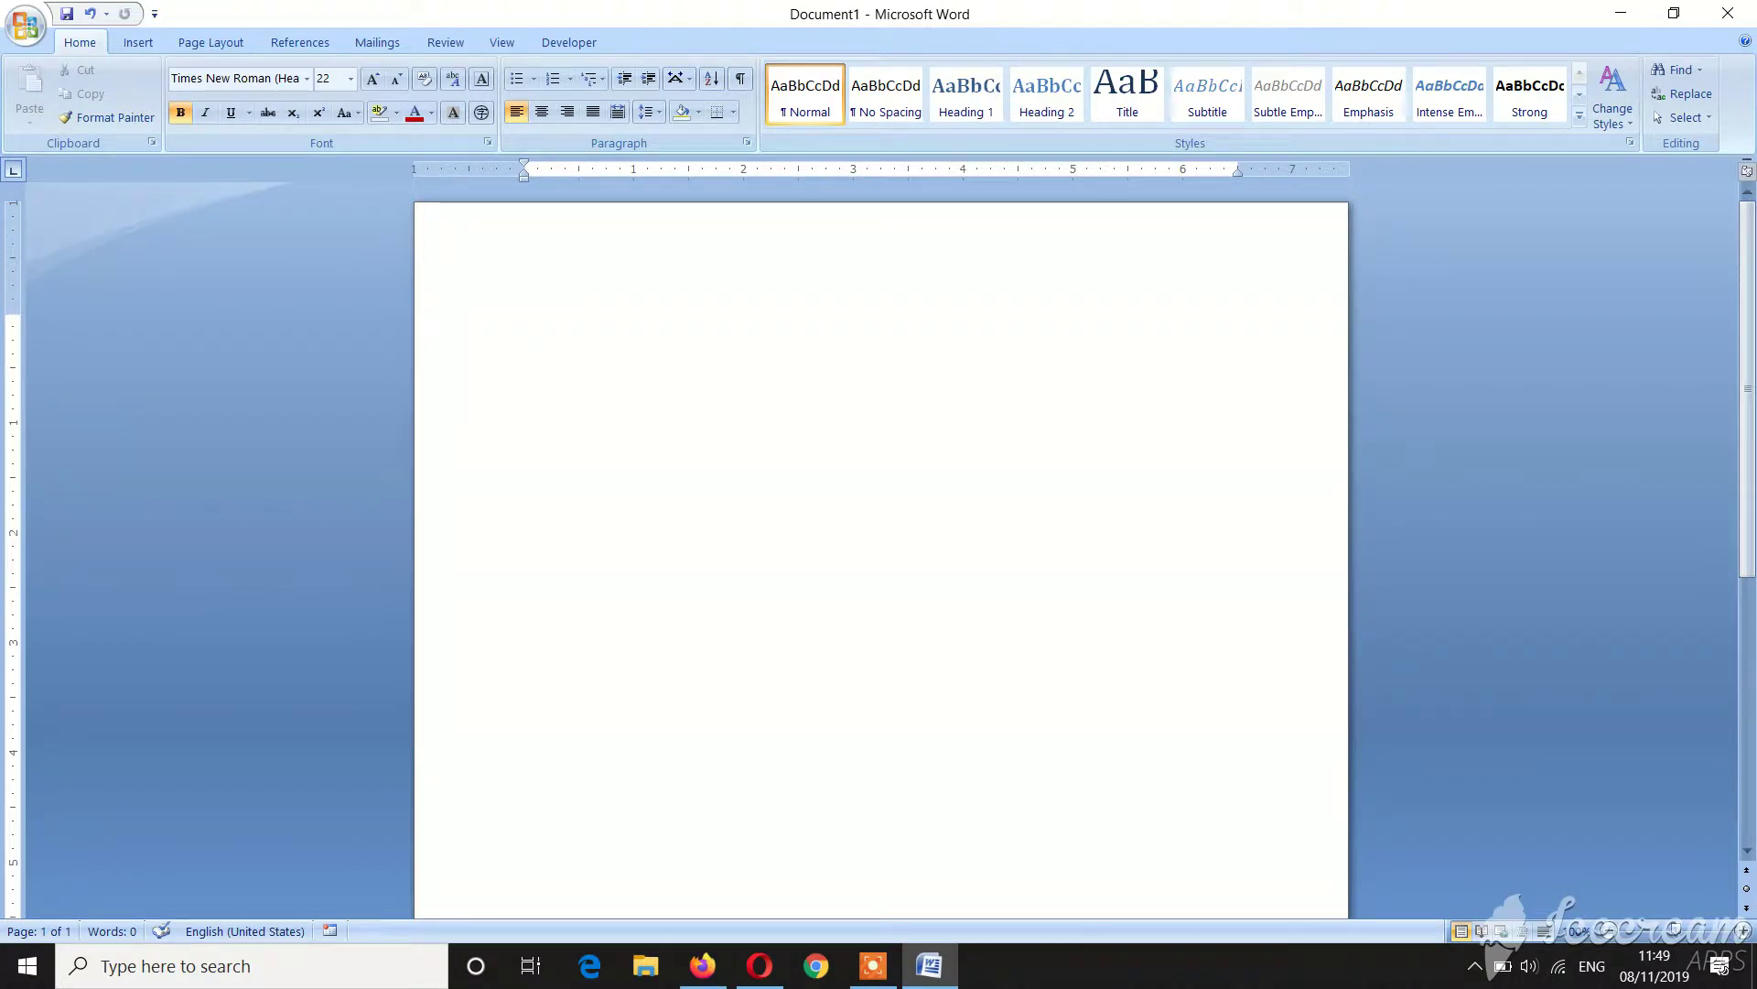
# Open Word Options from the Office button and go to the Customize category.
pyautogui.click(25, 19)
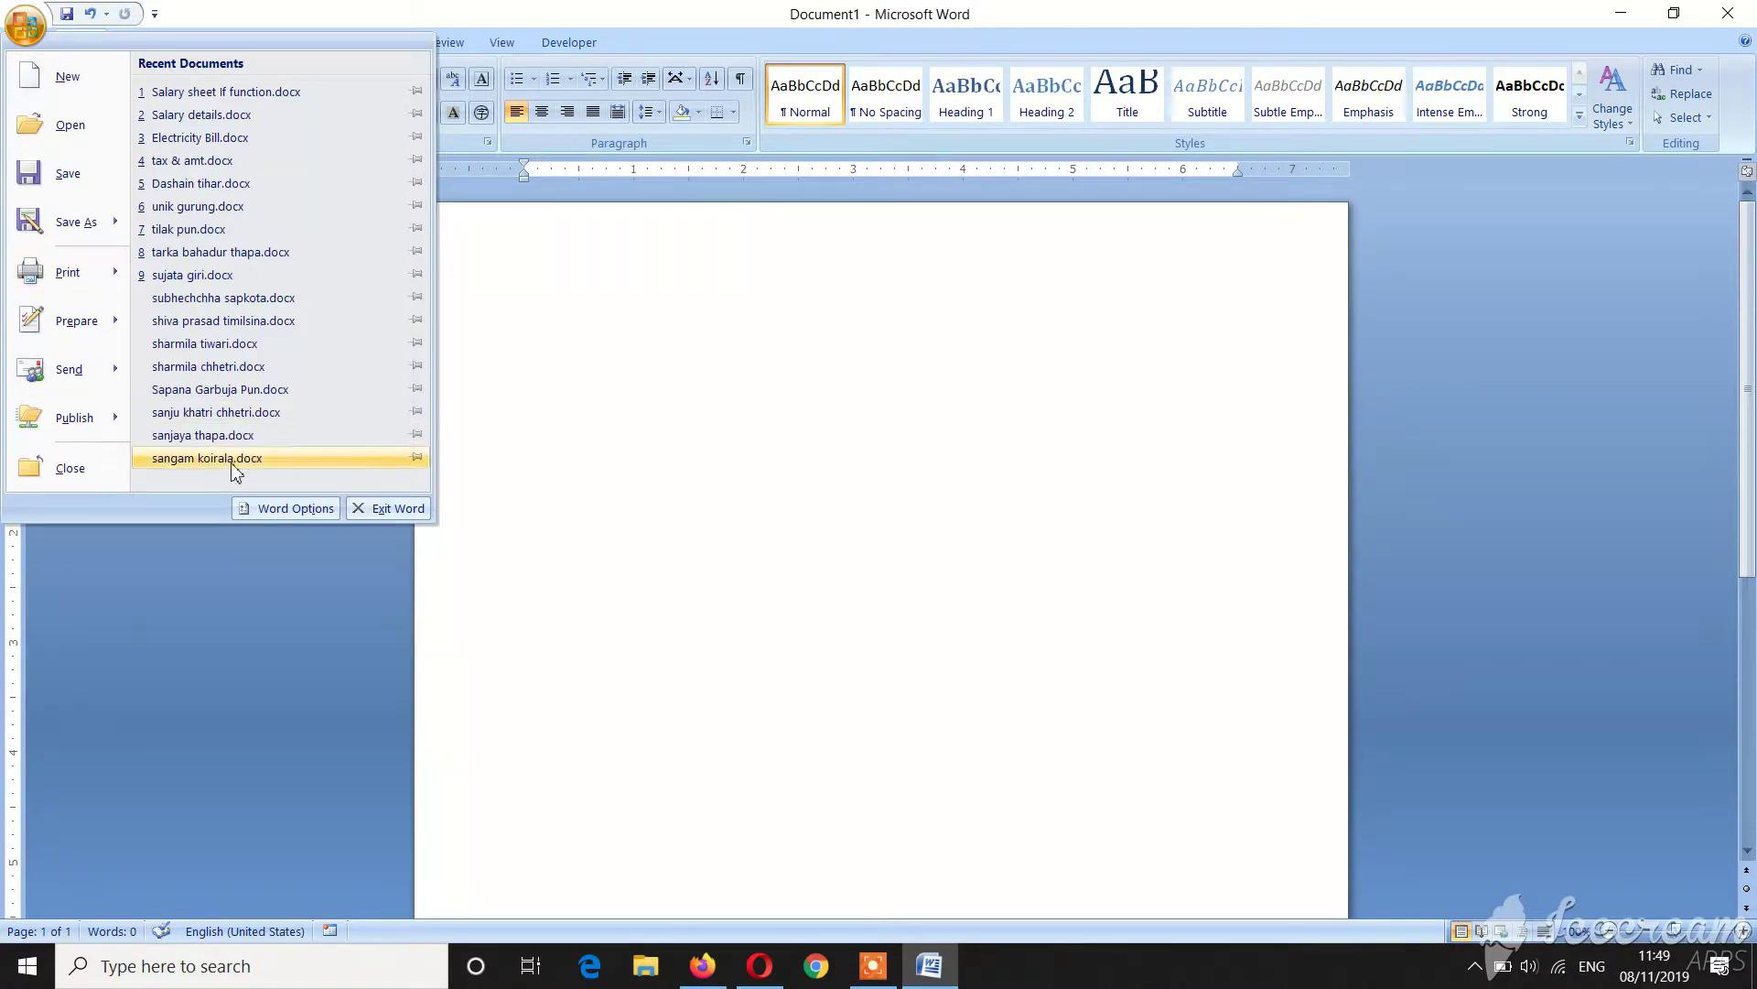
pyautogui.click(290, 512)
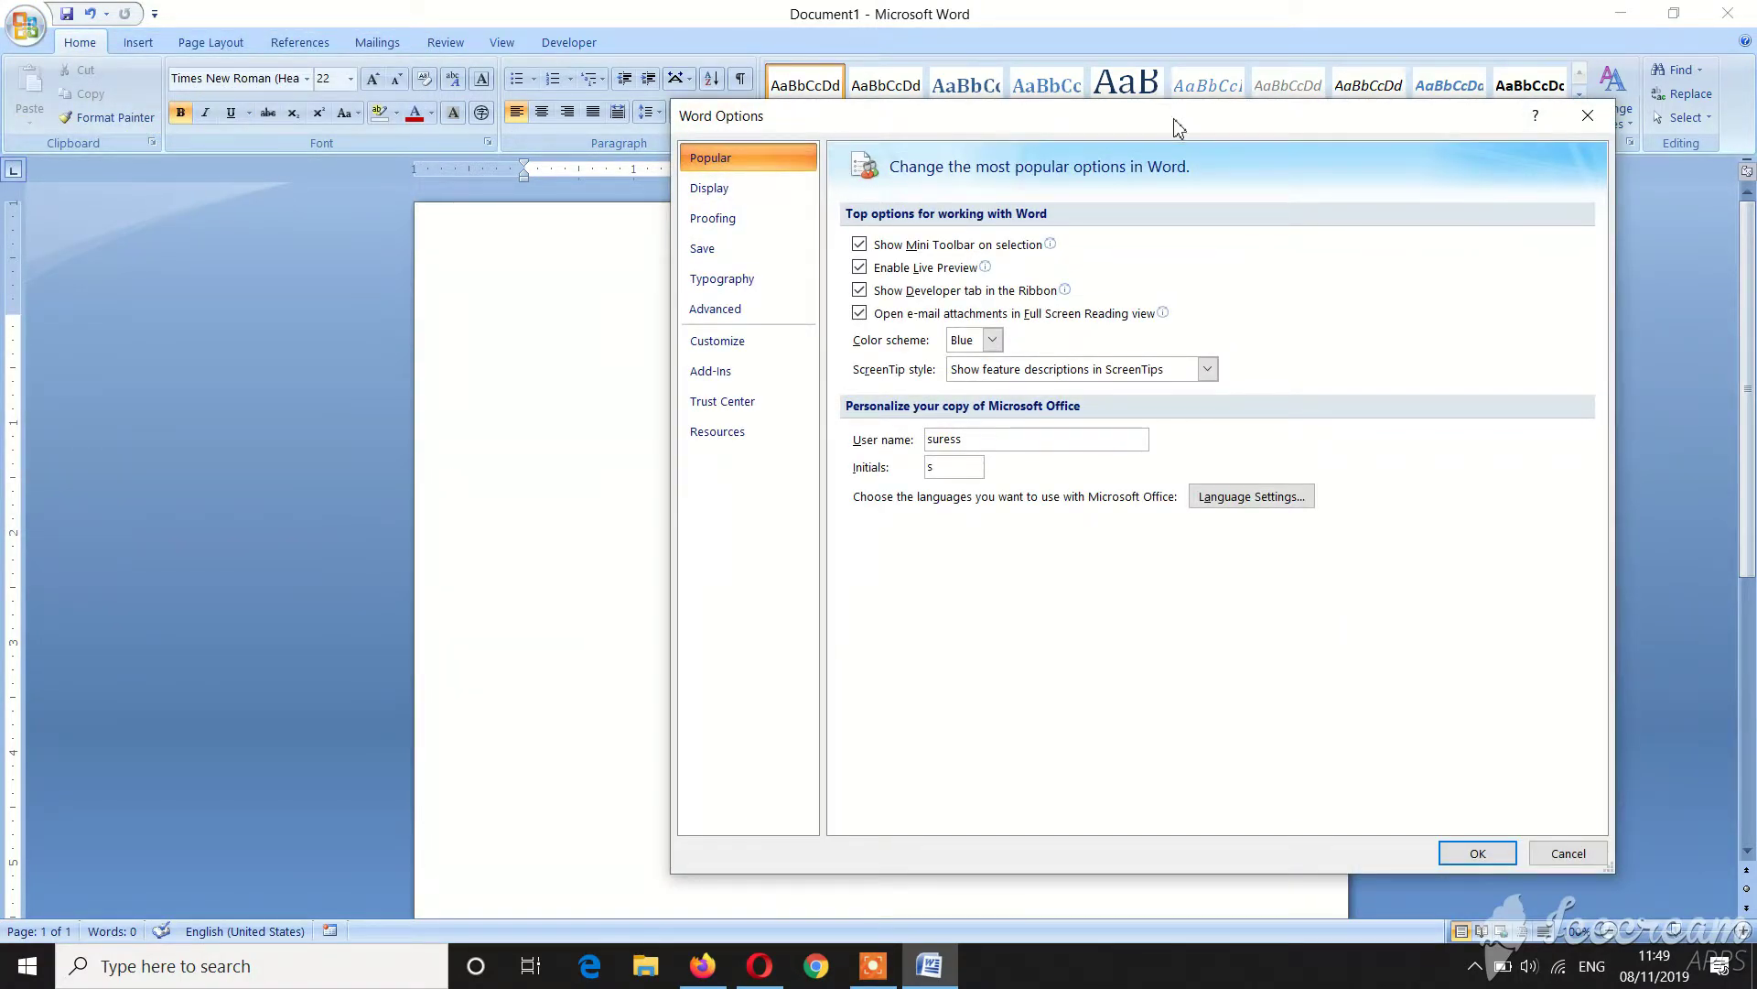
pyautogui.moveTo(1176, 124); pyautogui.dragTo(1119, 58)
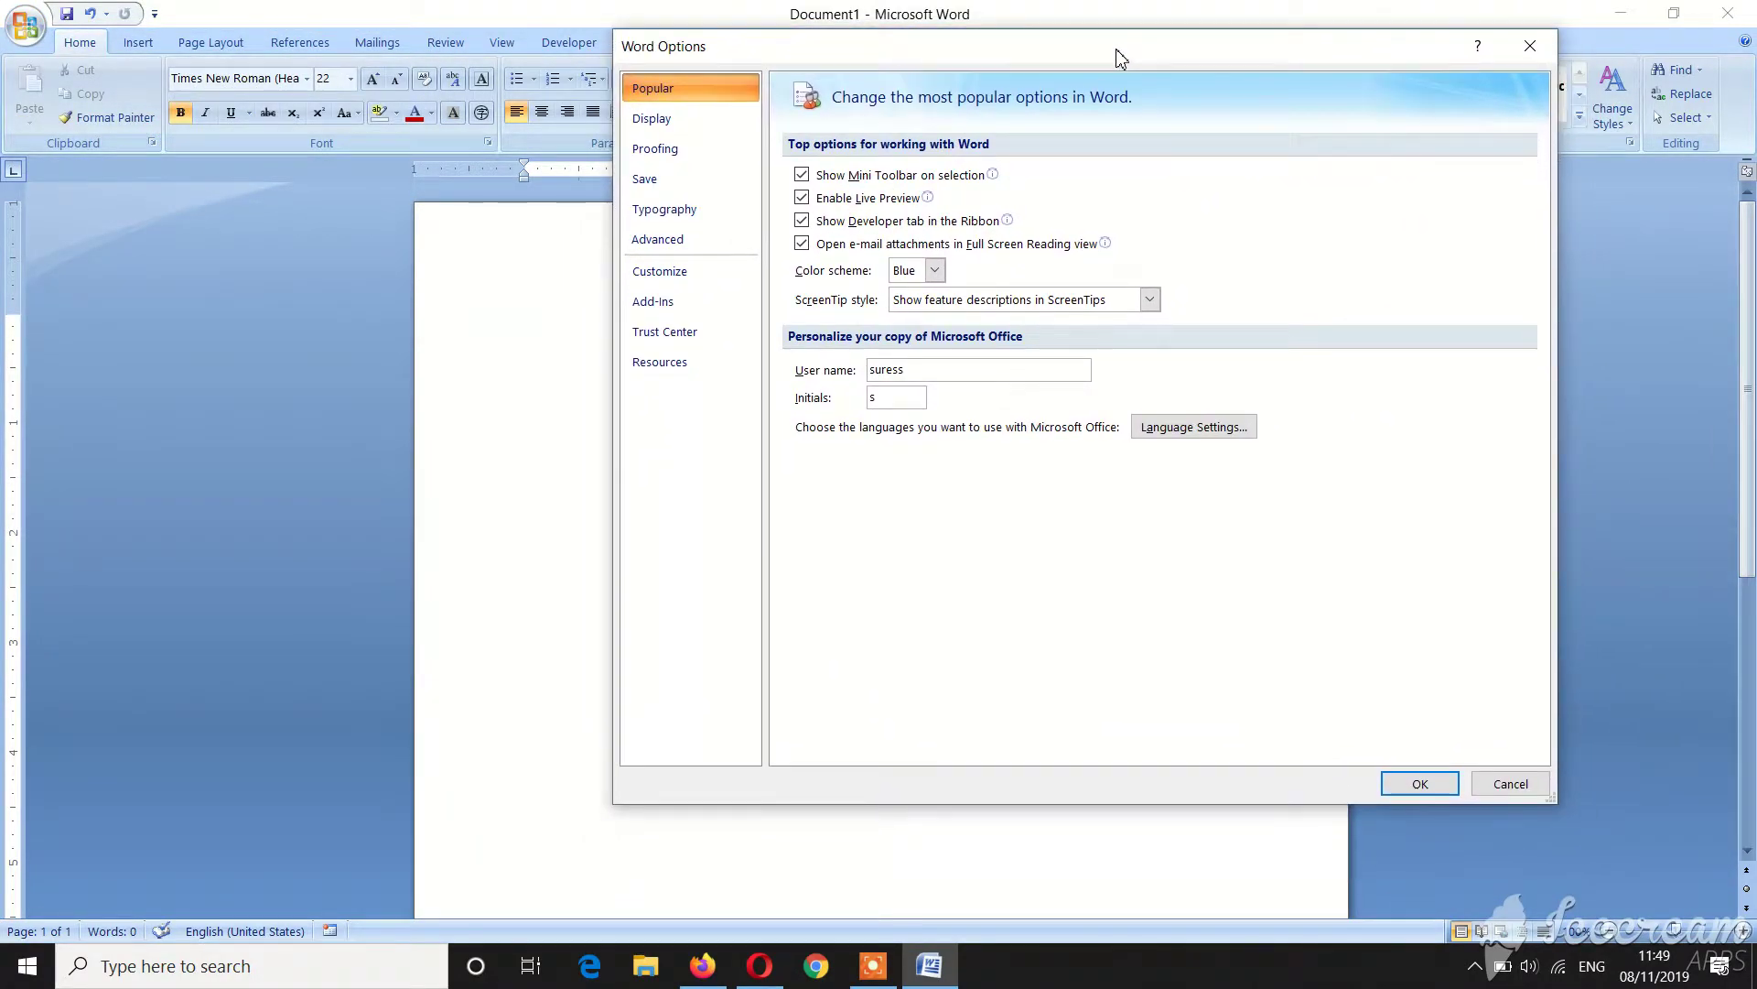
pyautogui.click(660, 270)
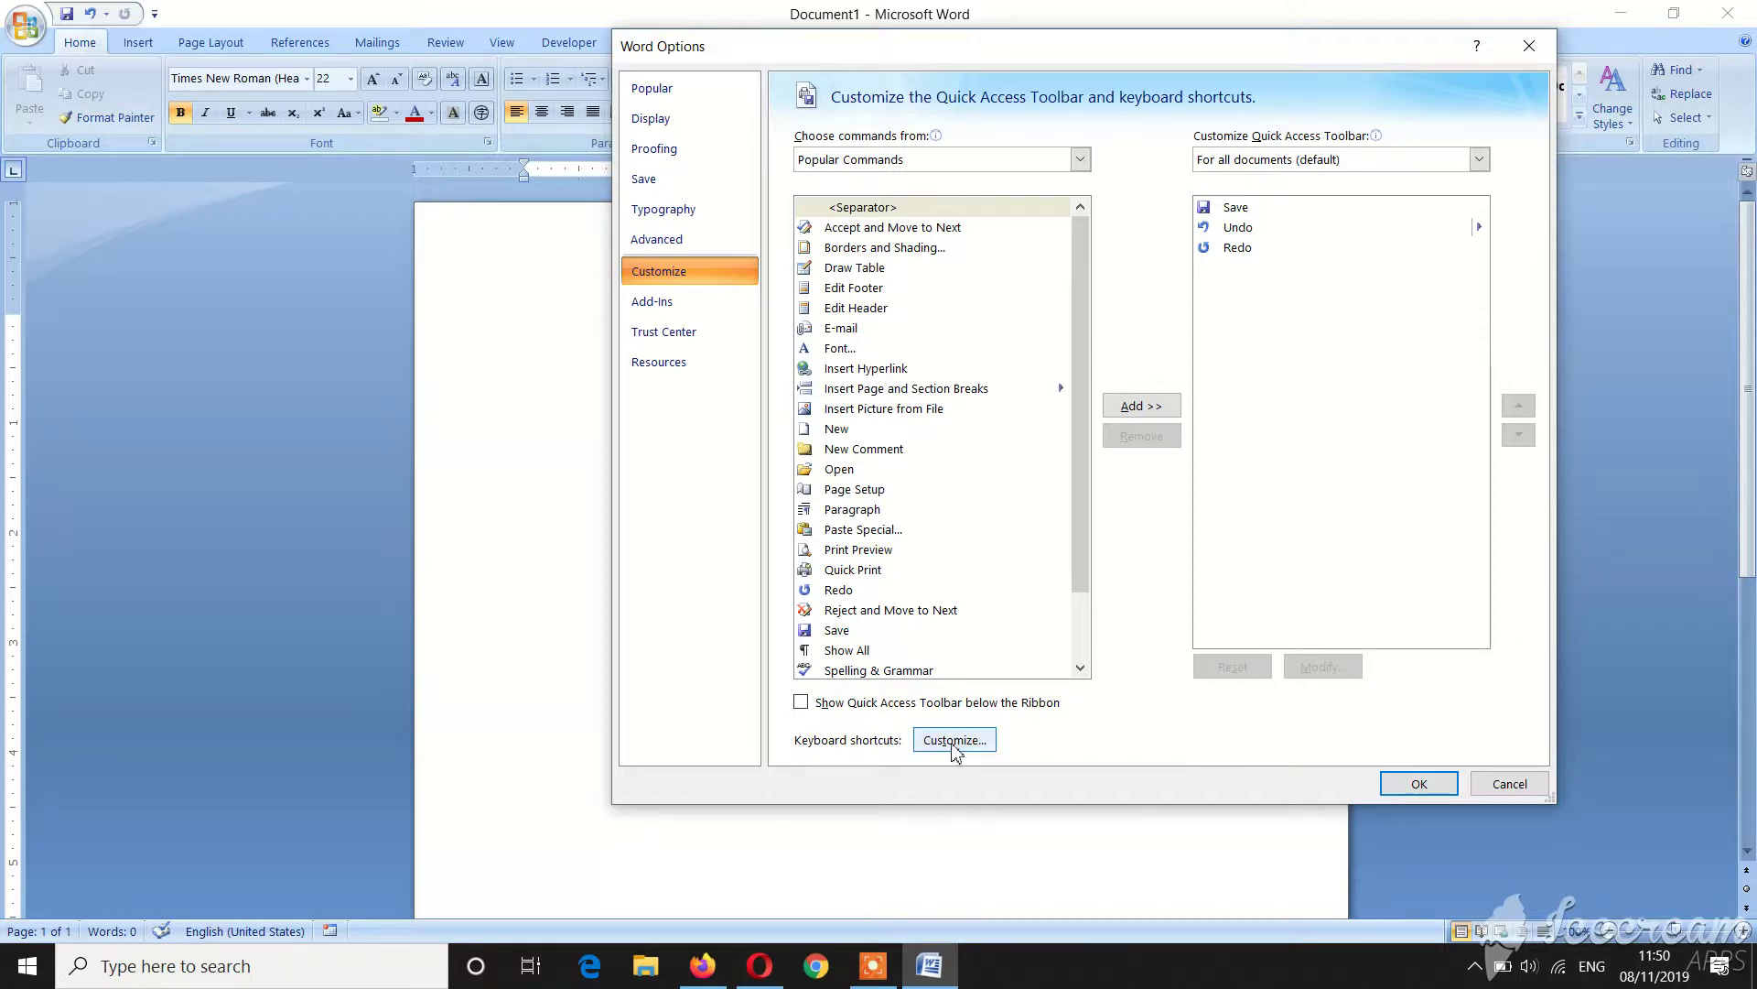
# Open the keyboard shortcut customization and select Fonts in the Categories list.
pyautogui.click(957, 742)
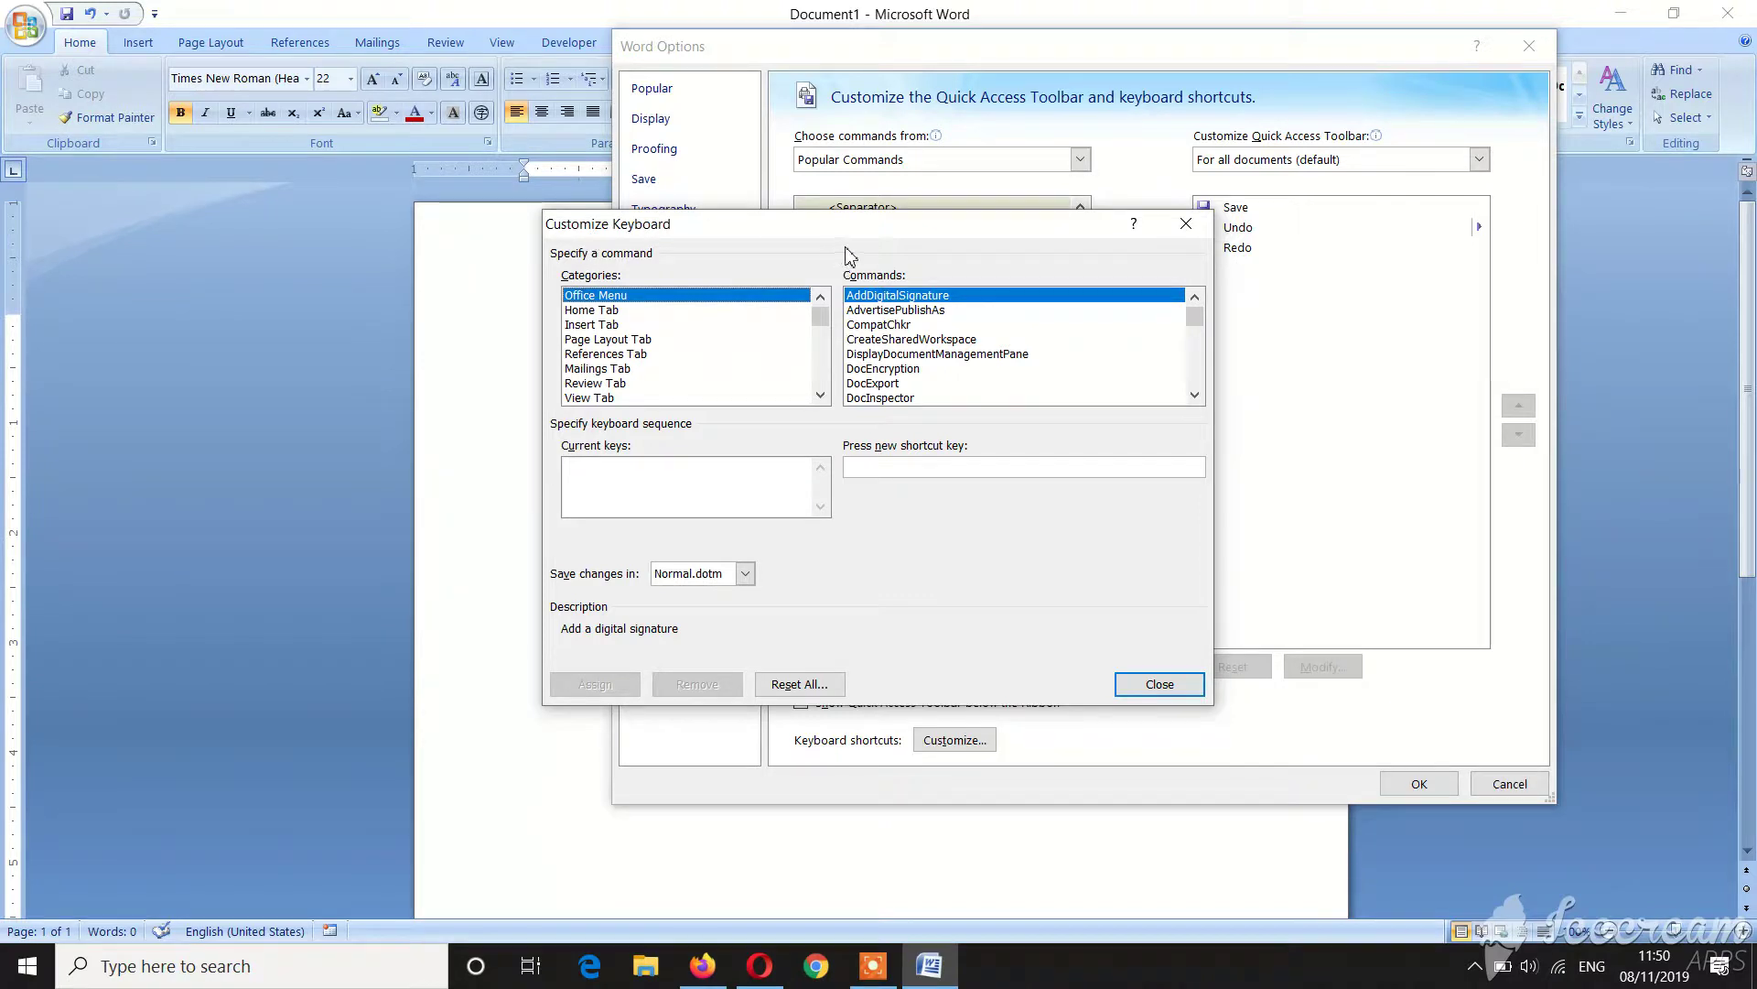
pyautogui.moveTo(882, 228); pyautogui.dragTo(895, 206)
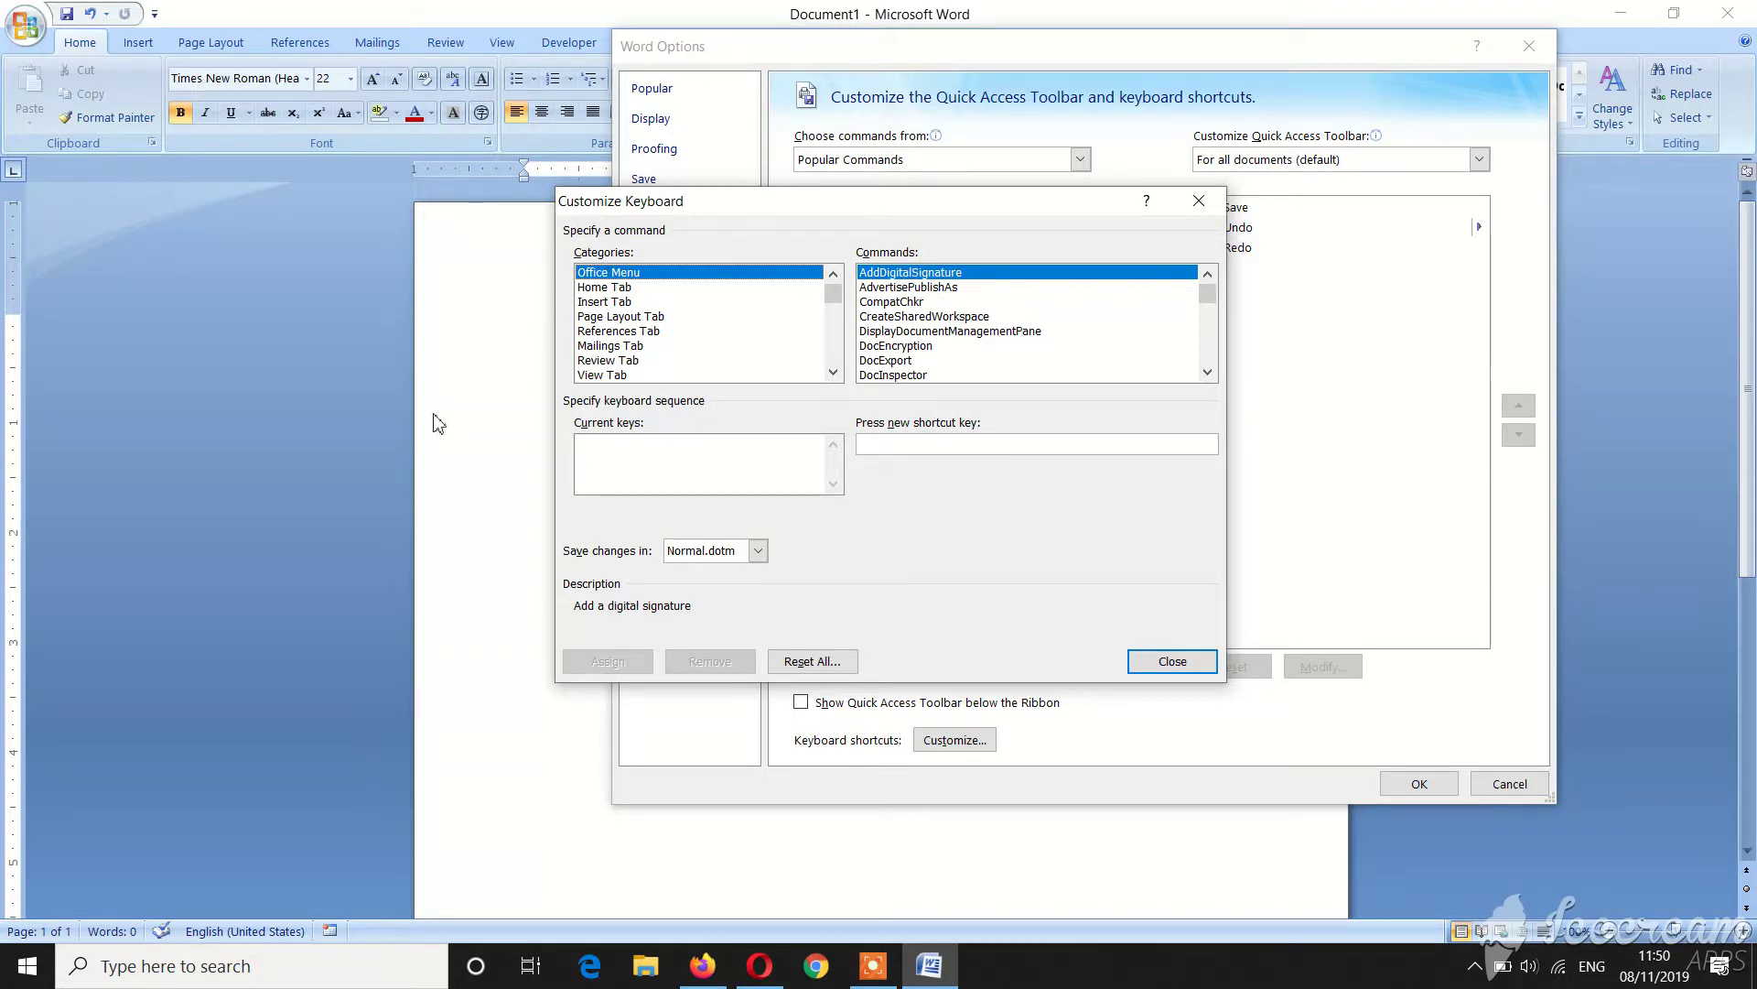
pyautogui.click(611, 303)
pyautogui.press('Up')
pyautogui.press('End')
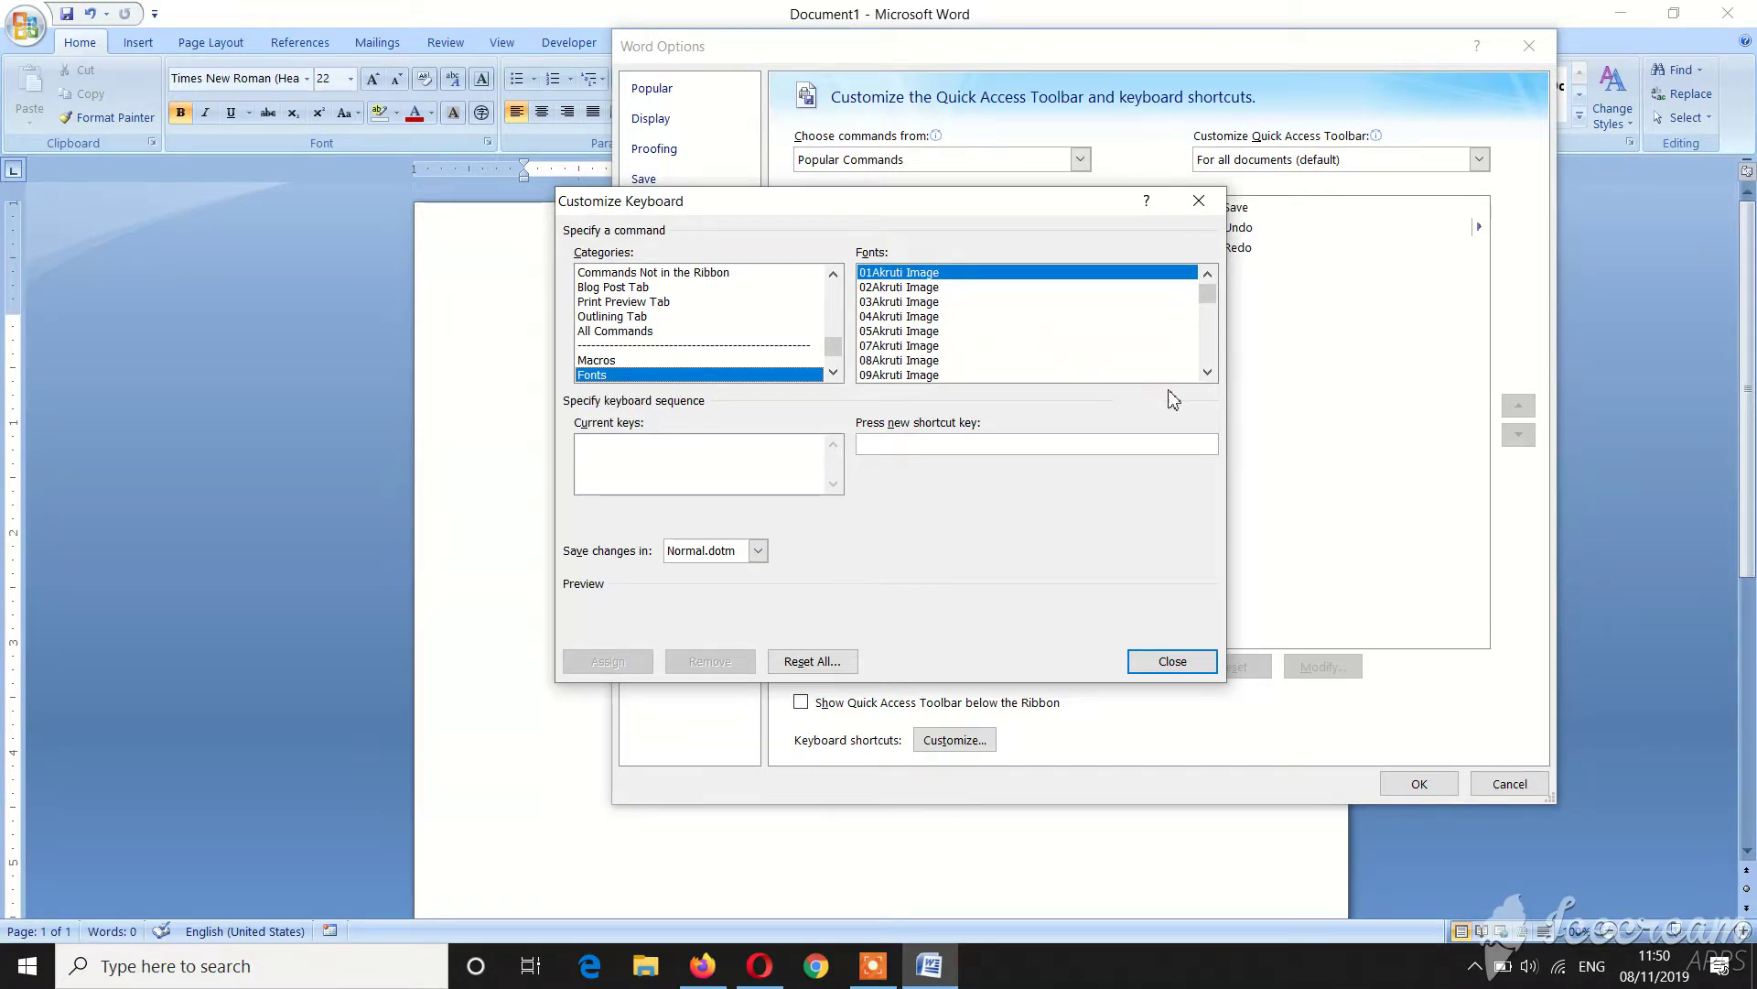
# Select Times New Roman in the Fonts list and assign it the Ctrl+1 shortcut.
pyautogui.click(1208, 372)
pyautogui.click(1207, 373)
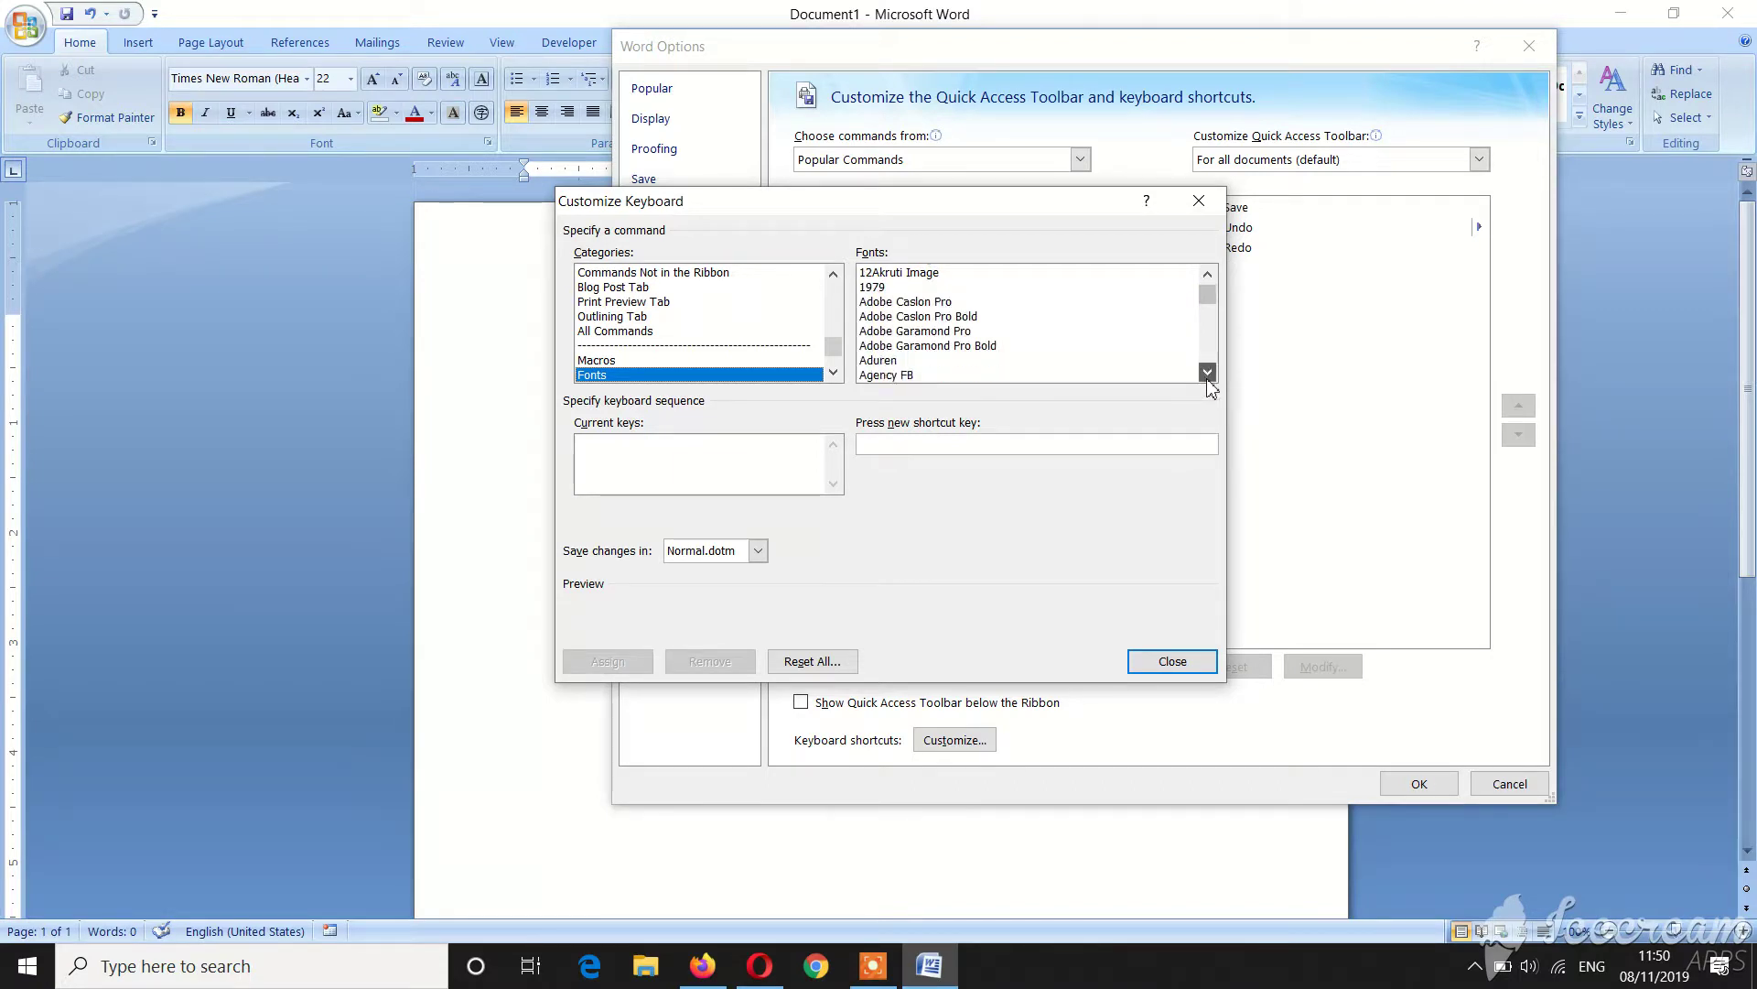
pyautogui.moveTo(1206, 295)
pyautogui.mouseDown()
pyautogui.moveTo(1218, 357)
pyautogui.moveTo(1210, 289)
pyautogui.mouseUp()
pyautogui.click(957, 319)
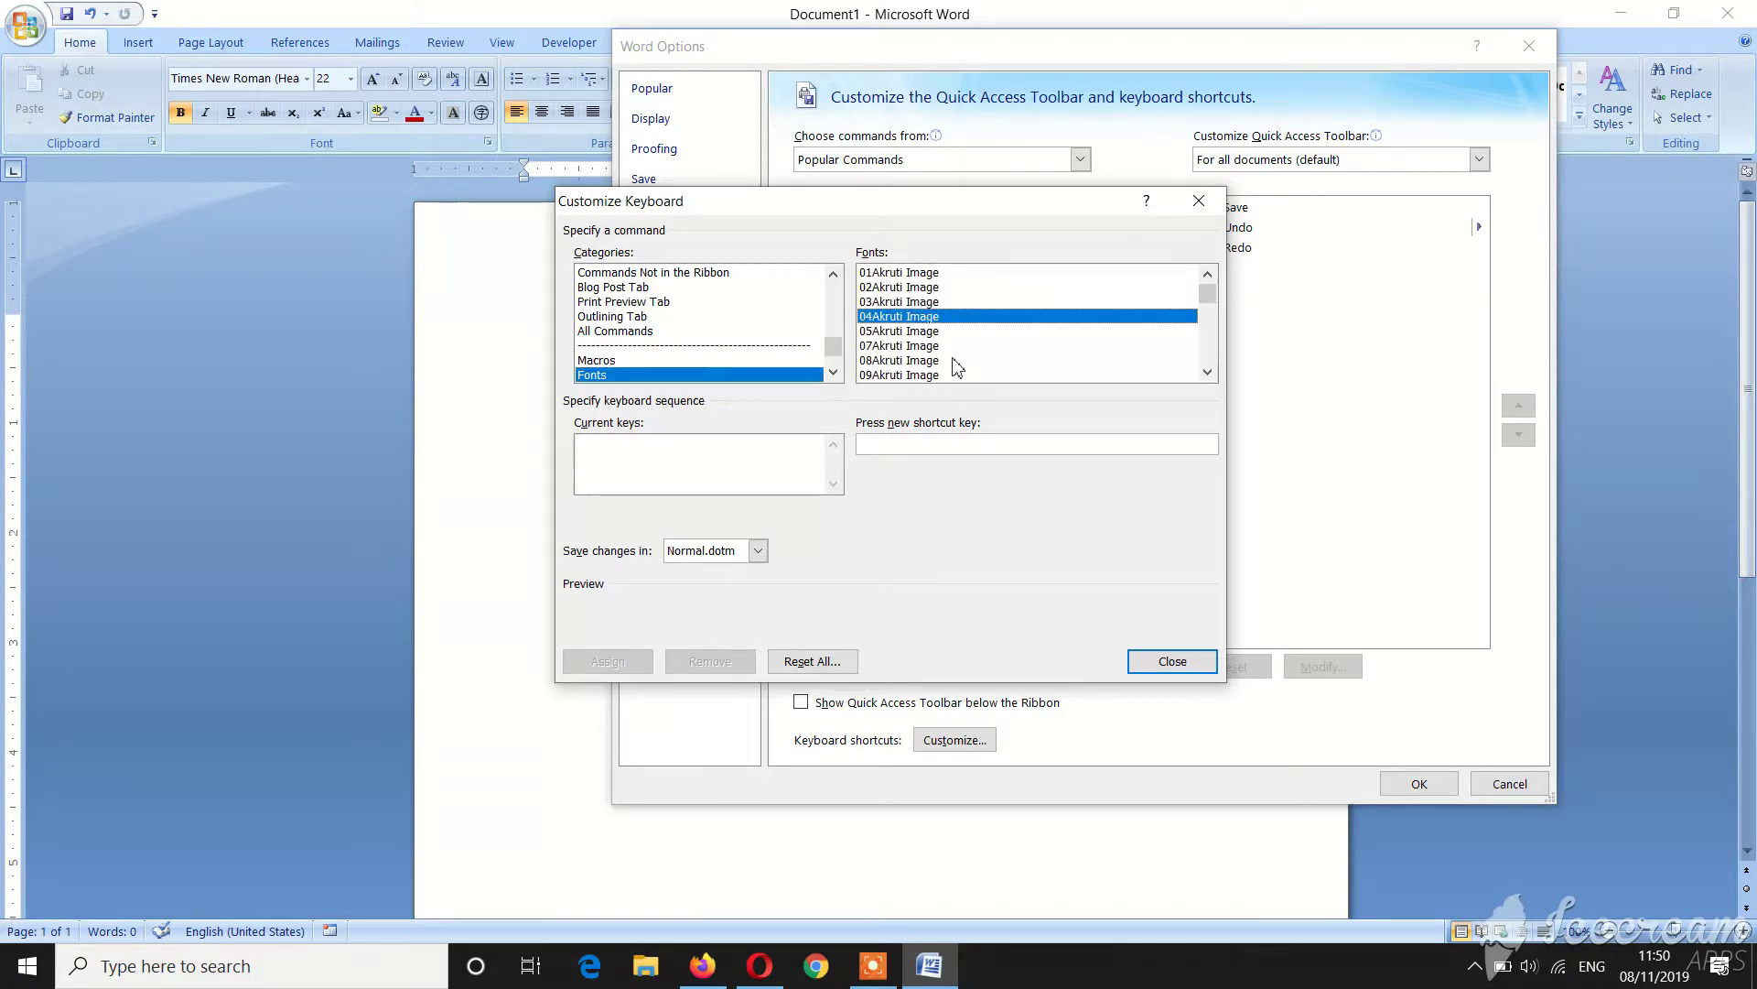
pyautogui.click(900, 362)
pyautogui.click(908, 303)
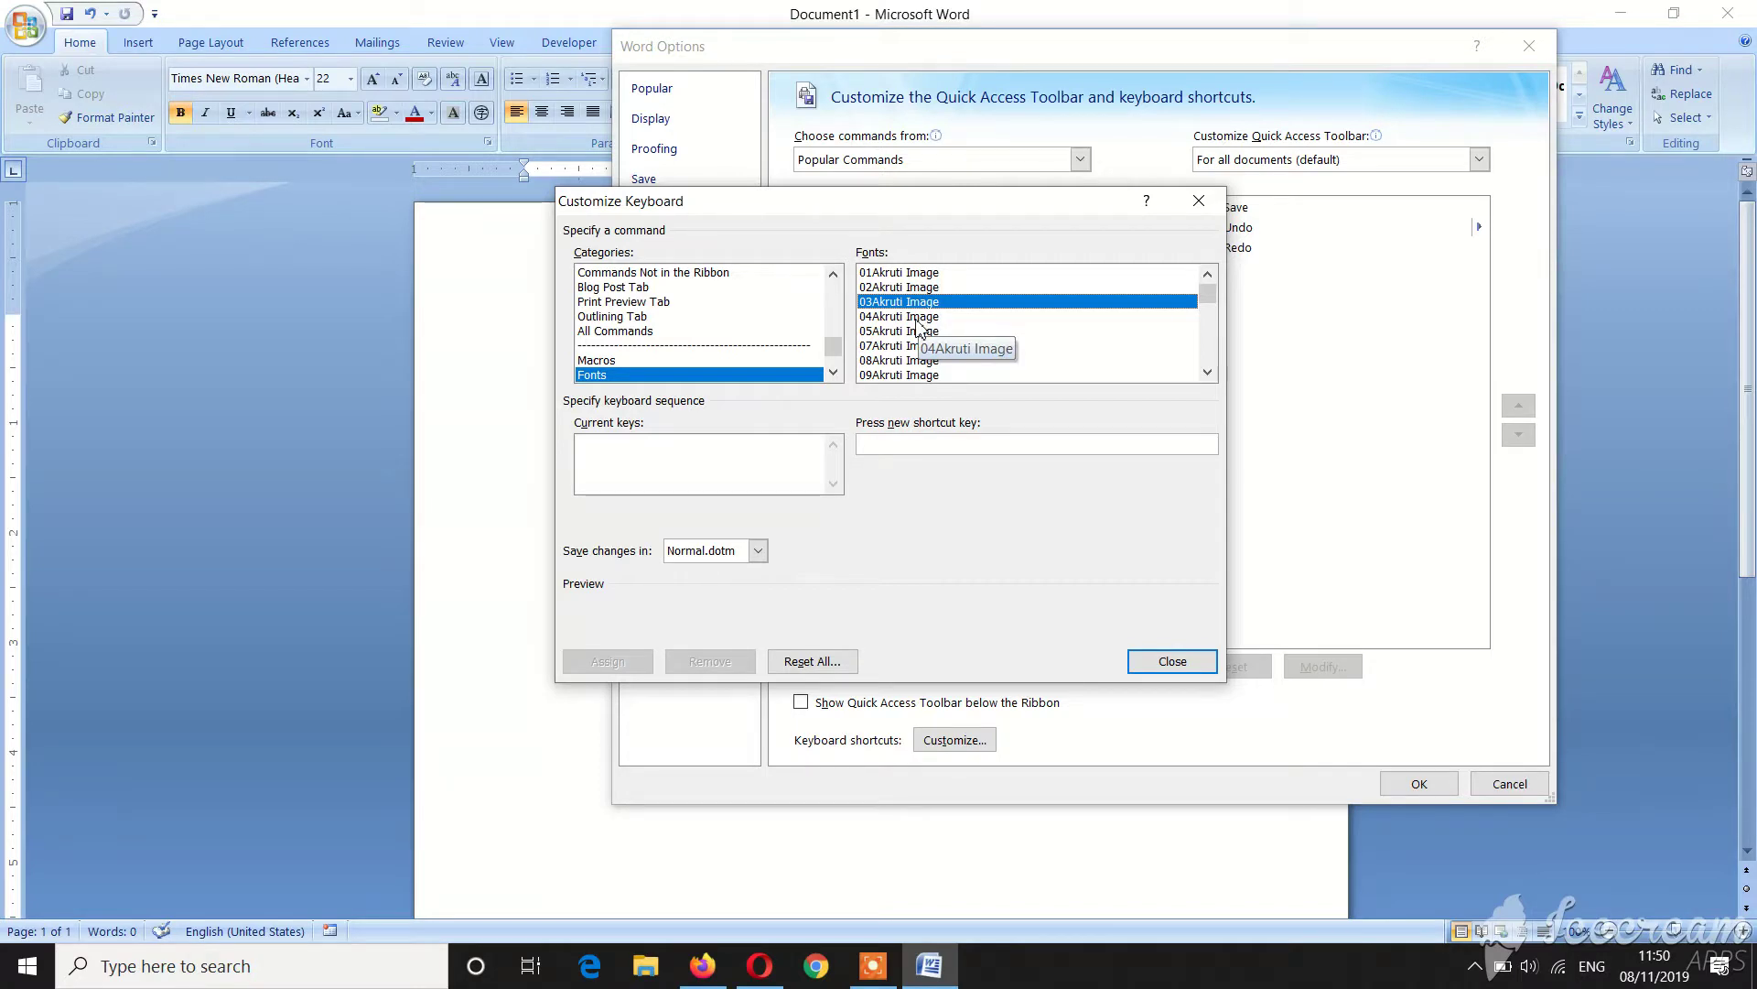
pyautogui.write('tek')
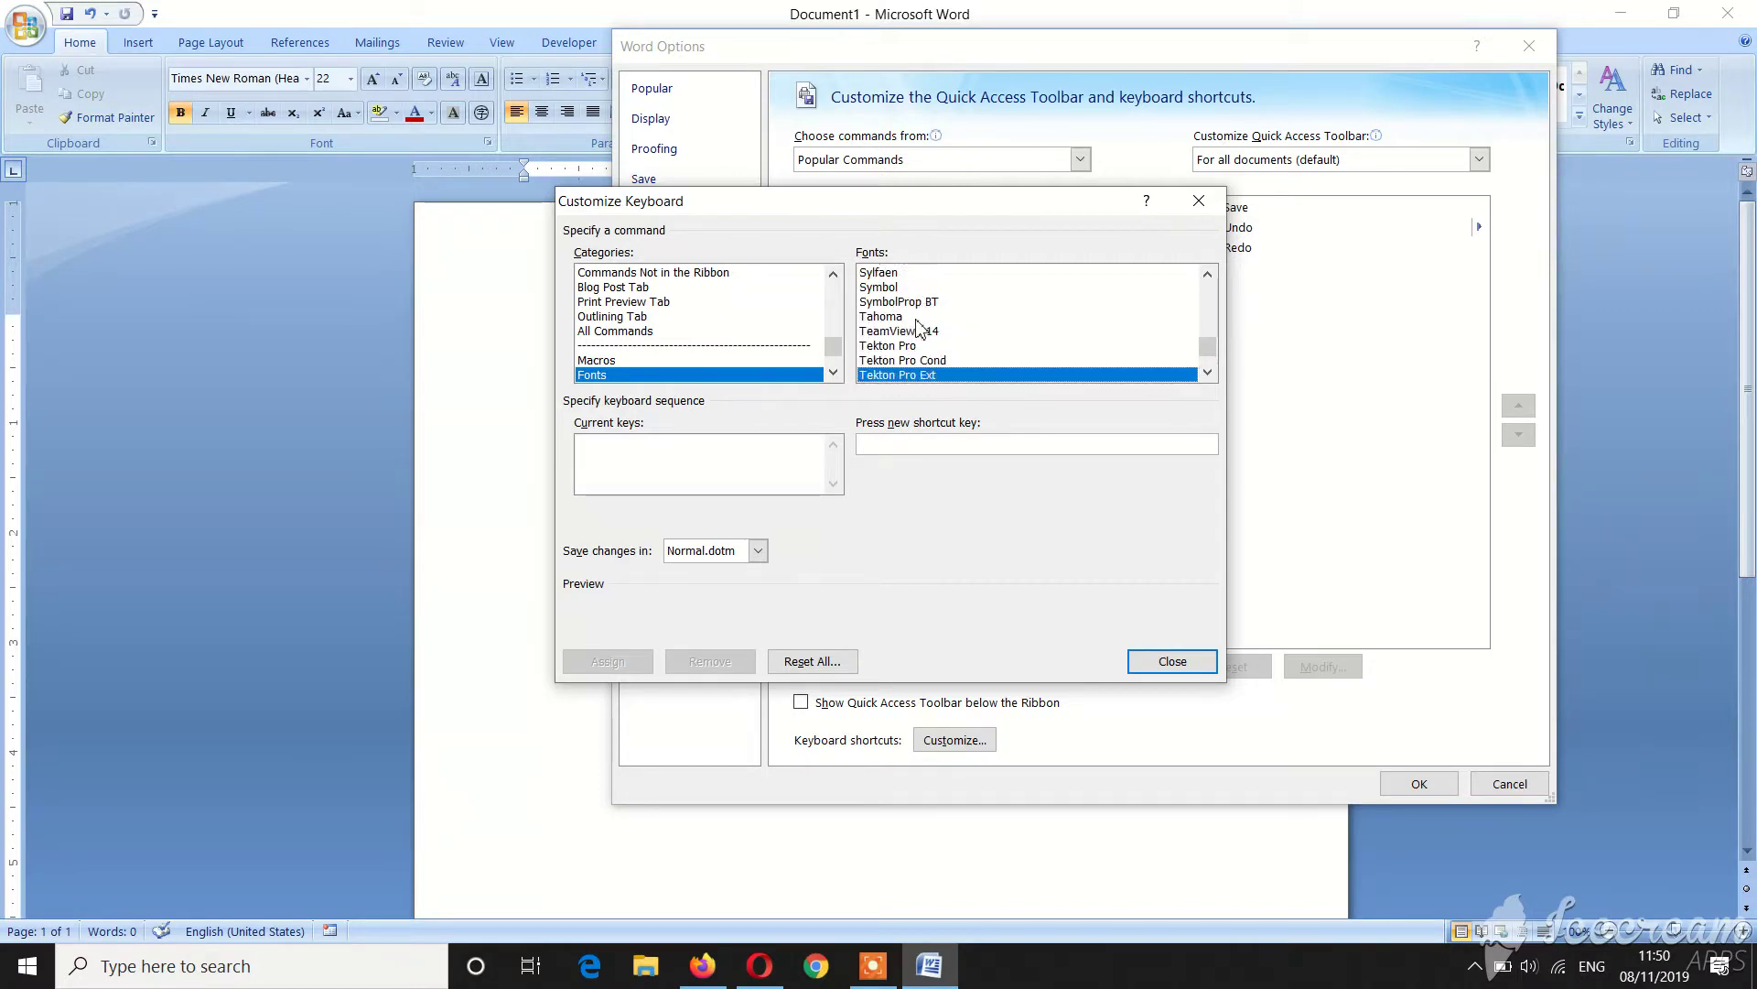
pyautogui.press('Down')
pyautogui.press('Down')
pyautogui.press('Down')
pyautogui.press('Down')
pyautogui.press('Down')
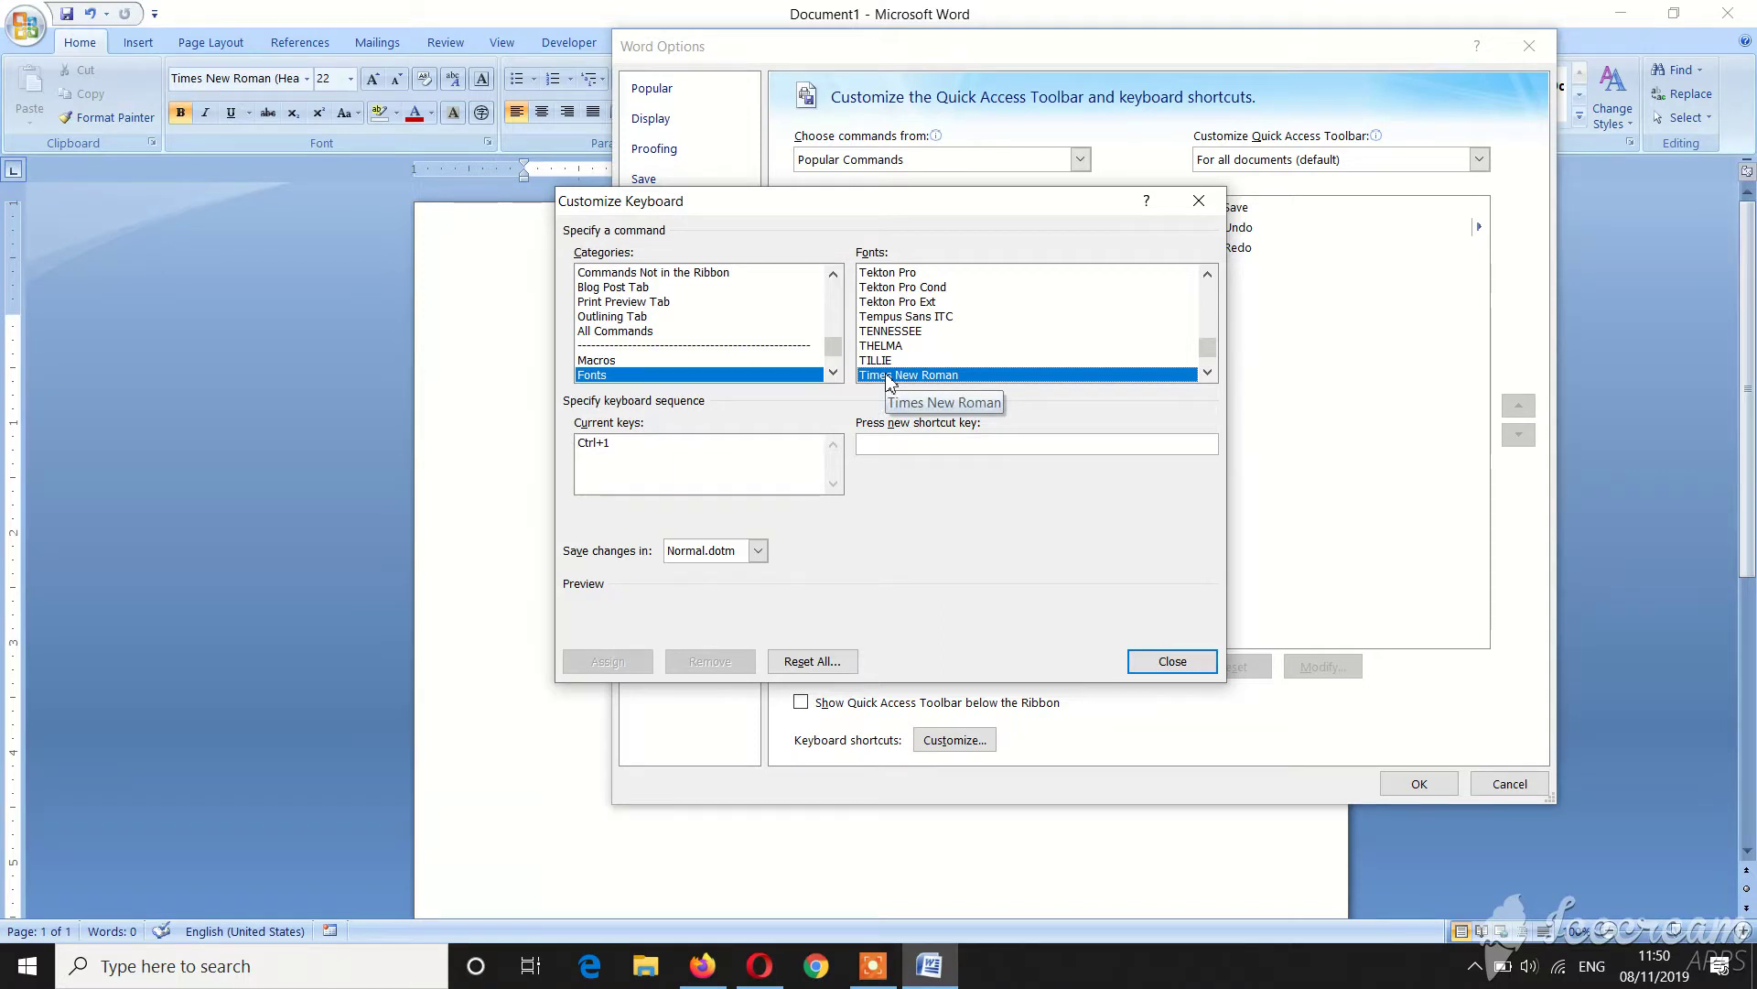
pyautogui.click(900, 444)
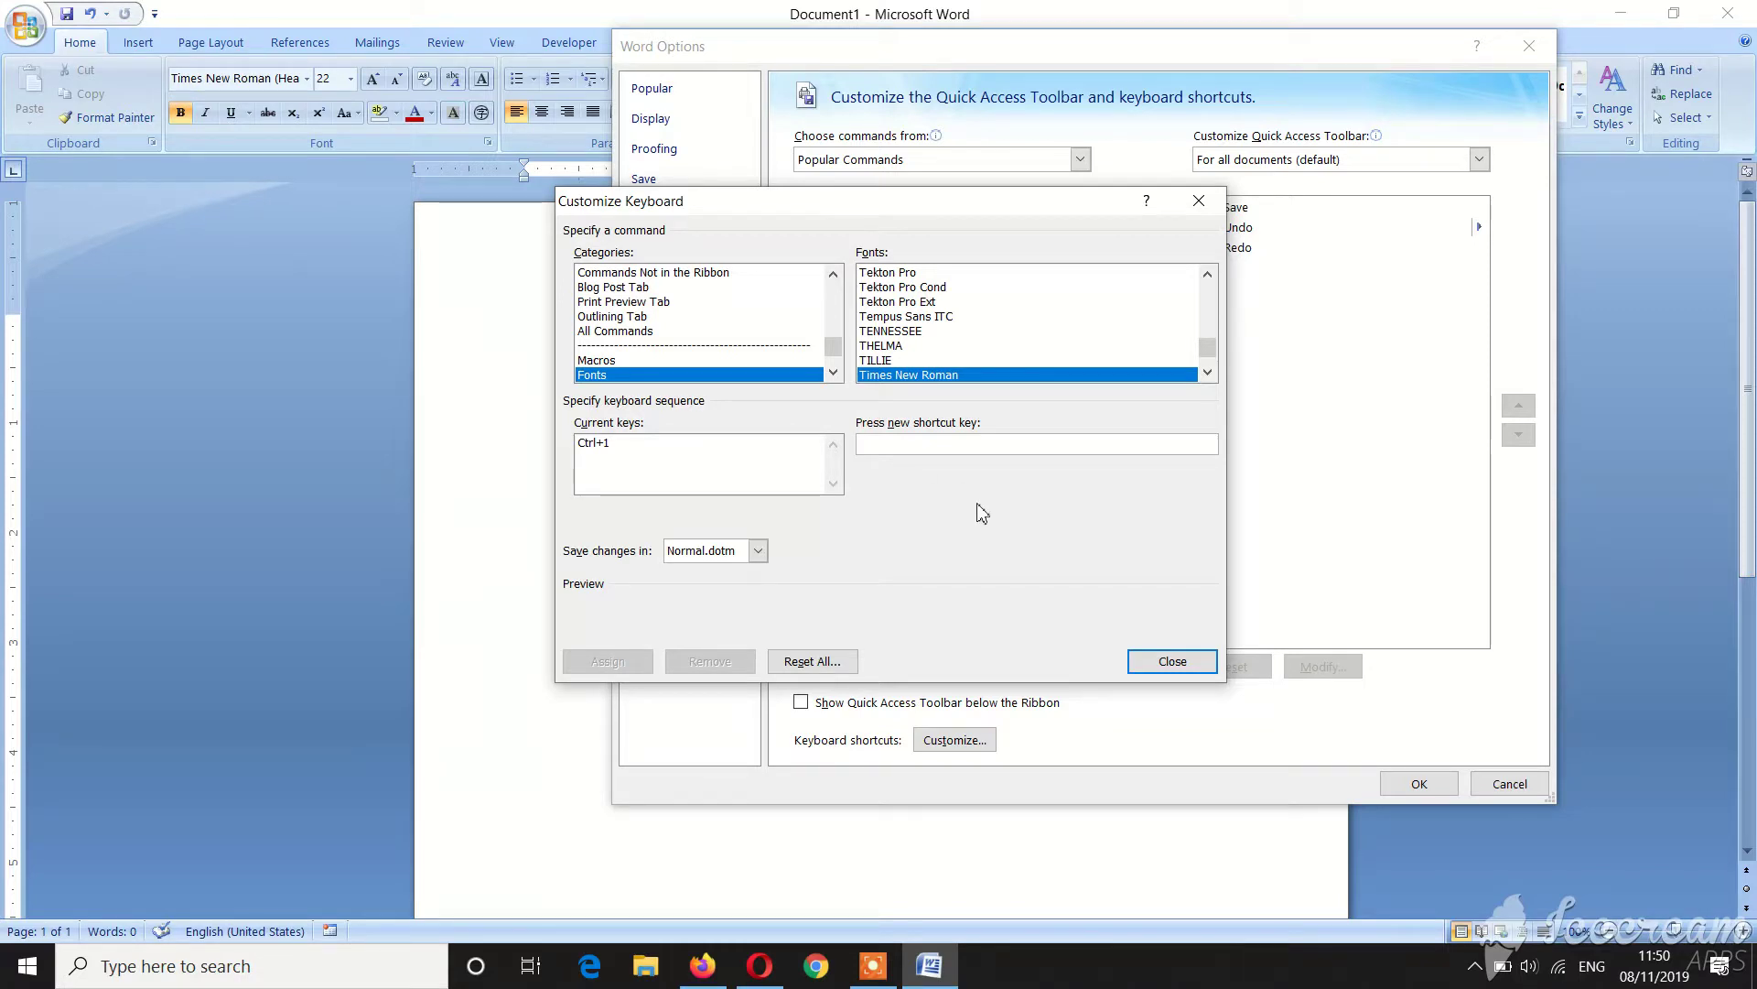
pyautogui.hotkey('ctrl', '1')
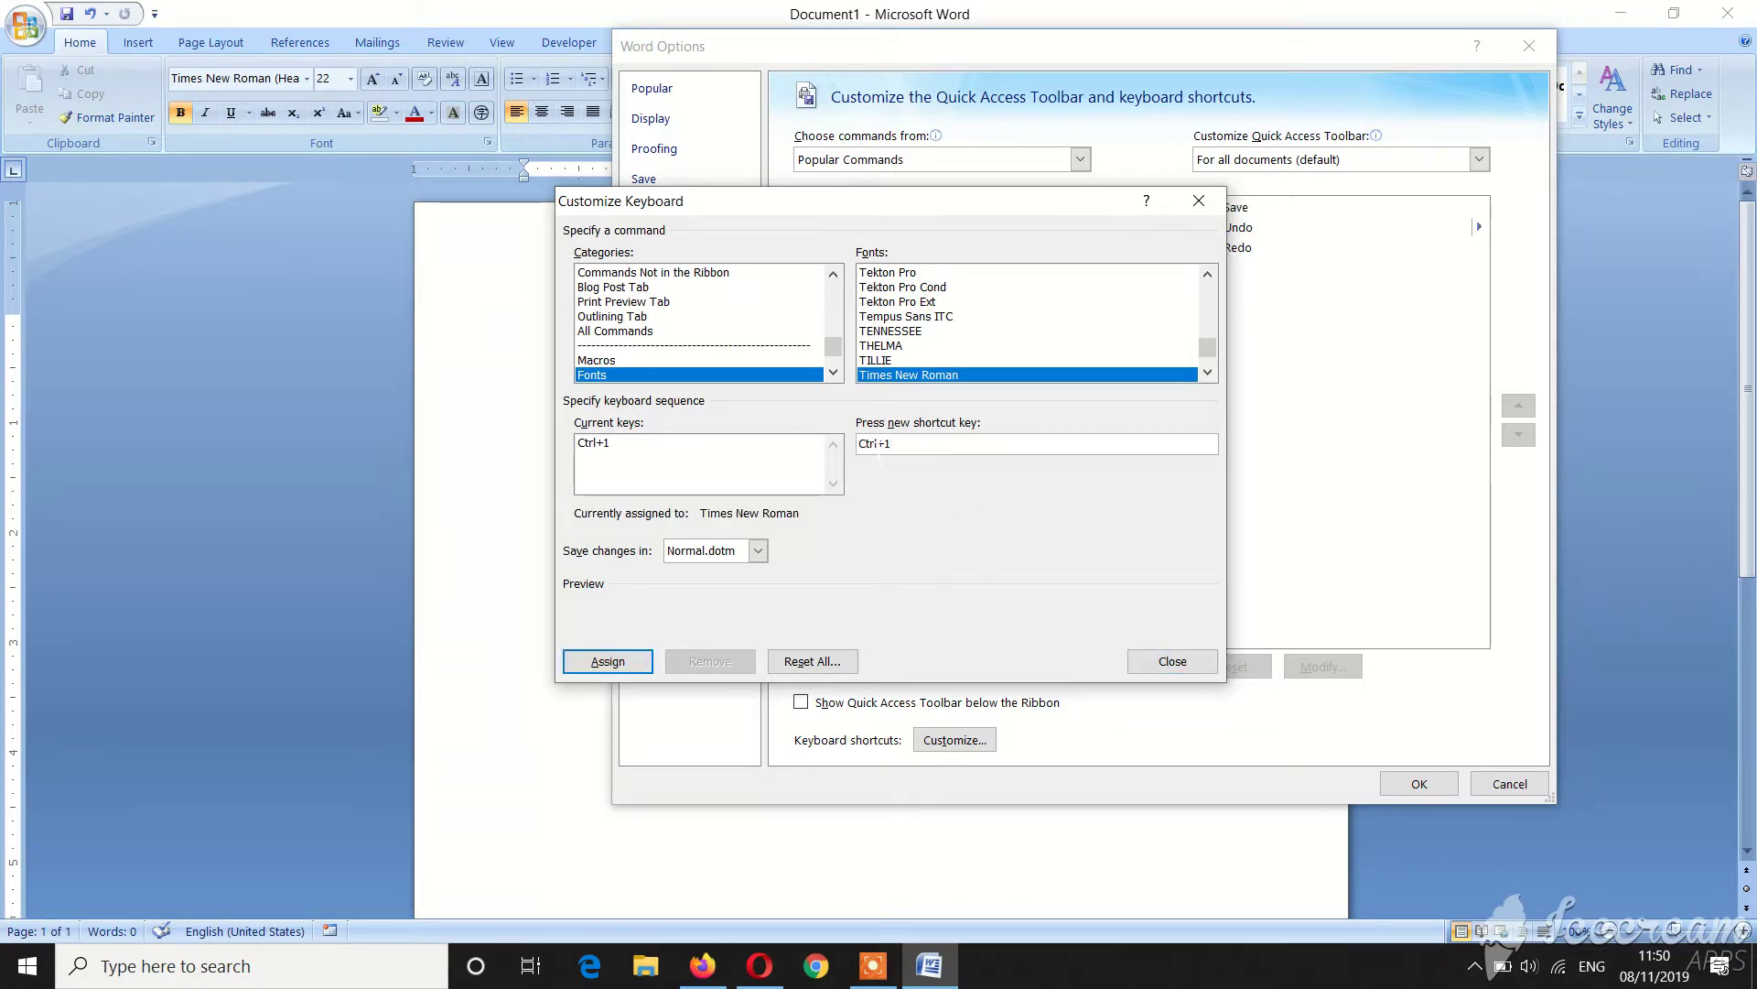
pyautogui.moveTo(859, 443); pyautogui.dragTo(893, 443)
pyautogui.click(621, 668)
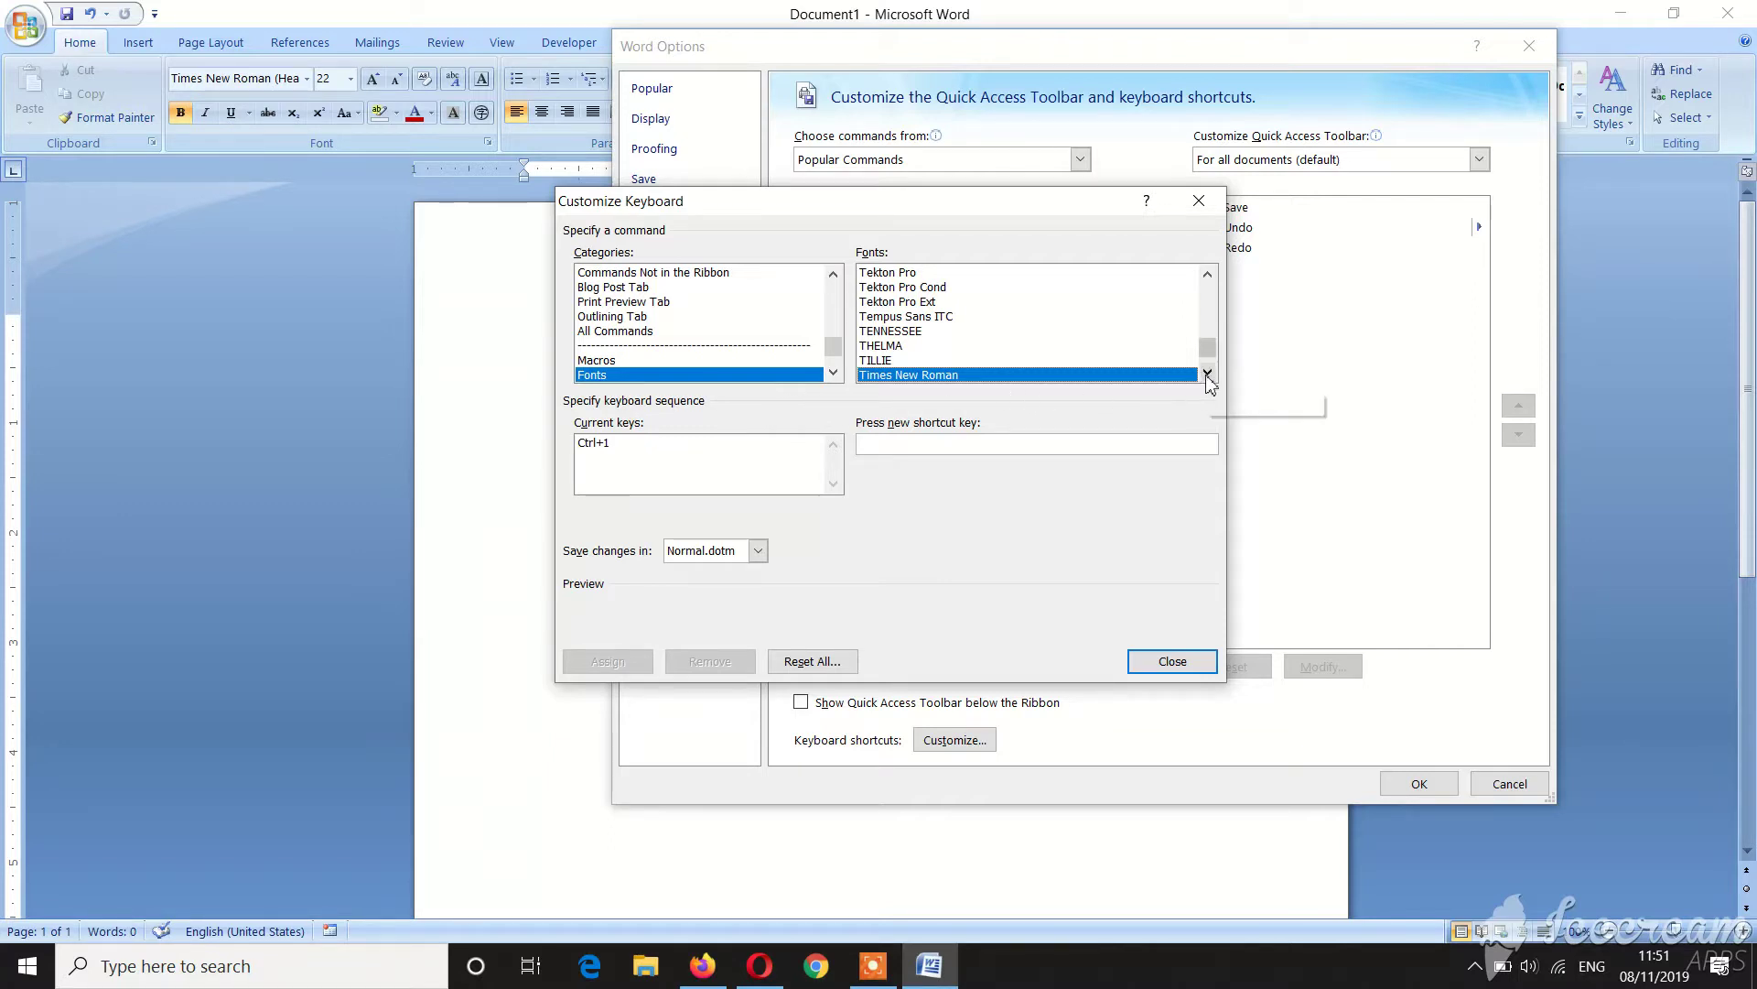
# Select Preeti in the Fonts list and get ready to enter its Ctrl+2 shortcut.
pyautogui.click(906, 317)
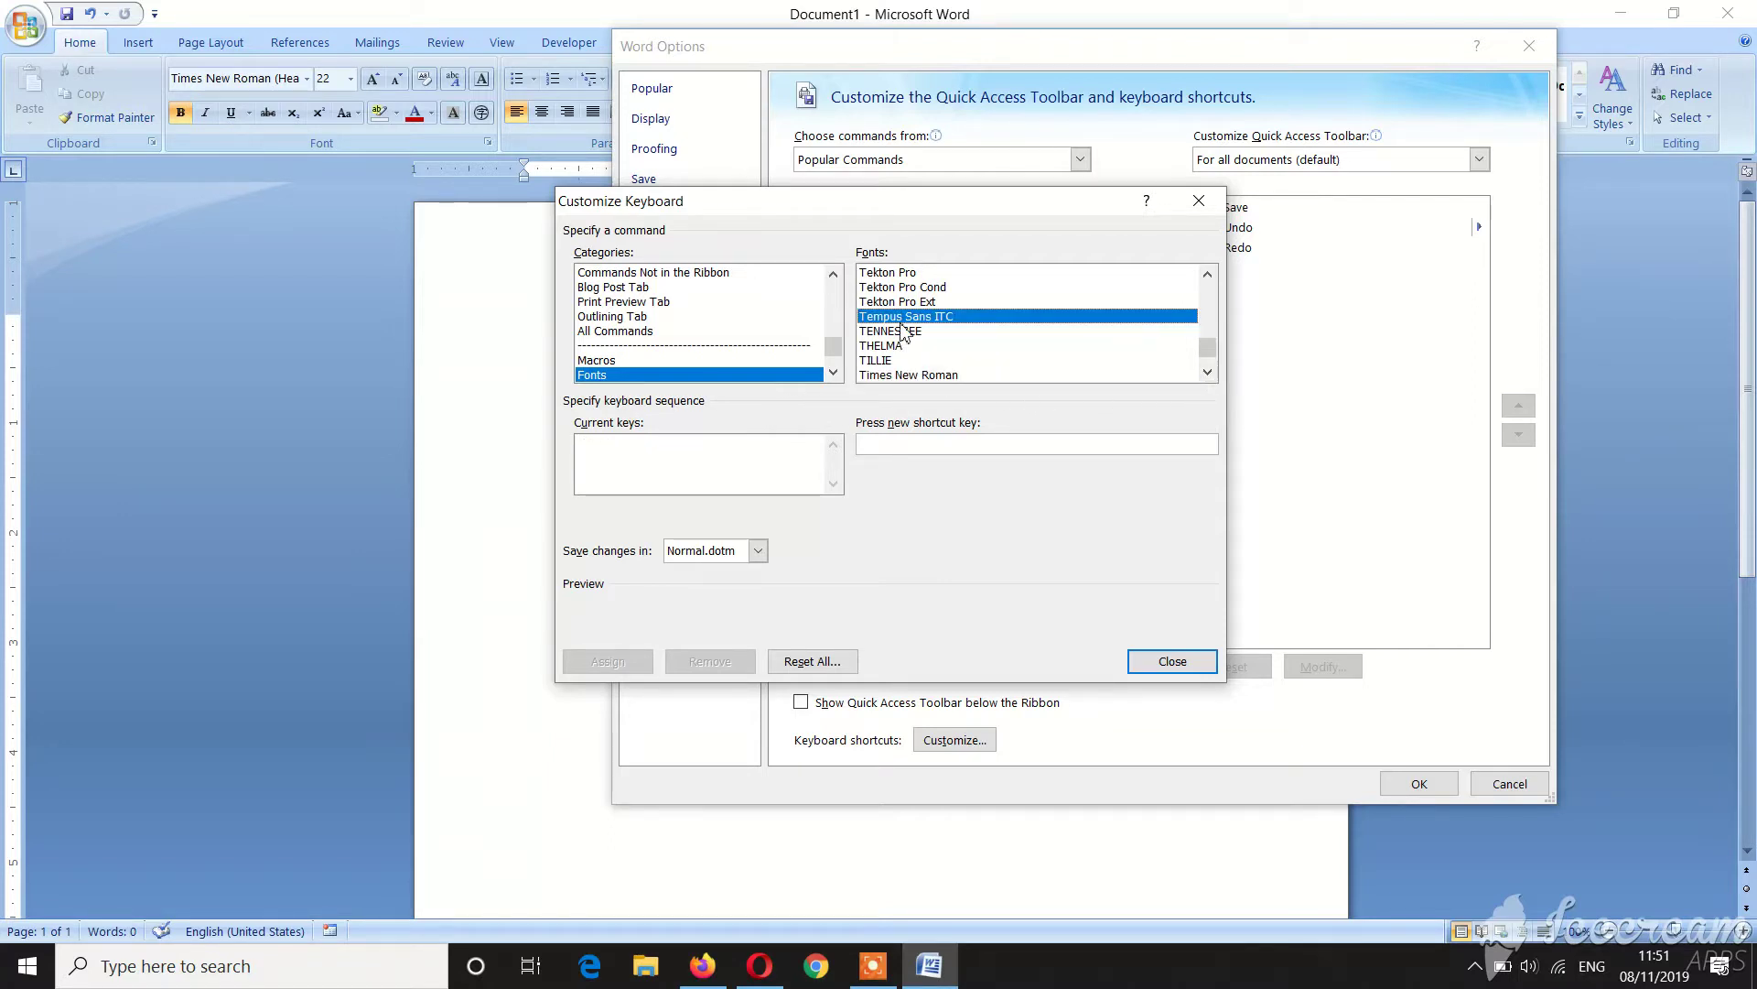
pyautogui.press('p')
pyautogui.press('p')
pyautogui.press('p')
pyautogui.press('p')
pyautogui.press('p')
pyautogui.press('p')
pyautogui.press('p')
pyautogui.press('p')
pyautogui.press('p')
pyautogui.press('p')
pyautogui.press('p')
pyautogui.press('p')
pyautogui.press('p')
pyautogui.press('p')
pyautogui.press('p')
pyautogui.press('p')
pyautogui.click(893, 361)
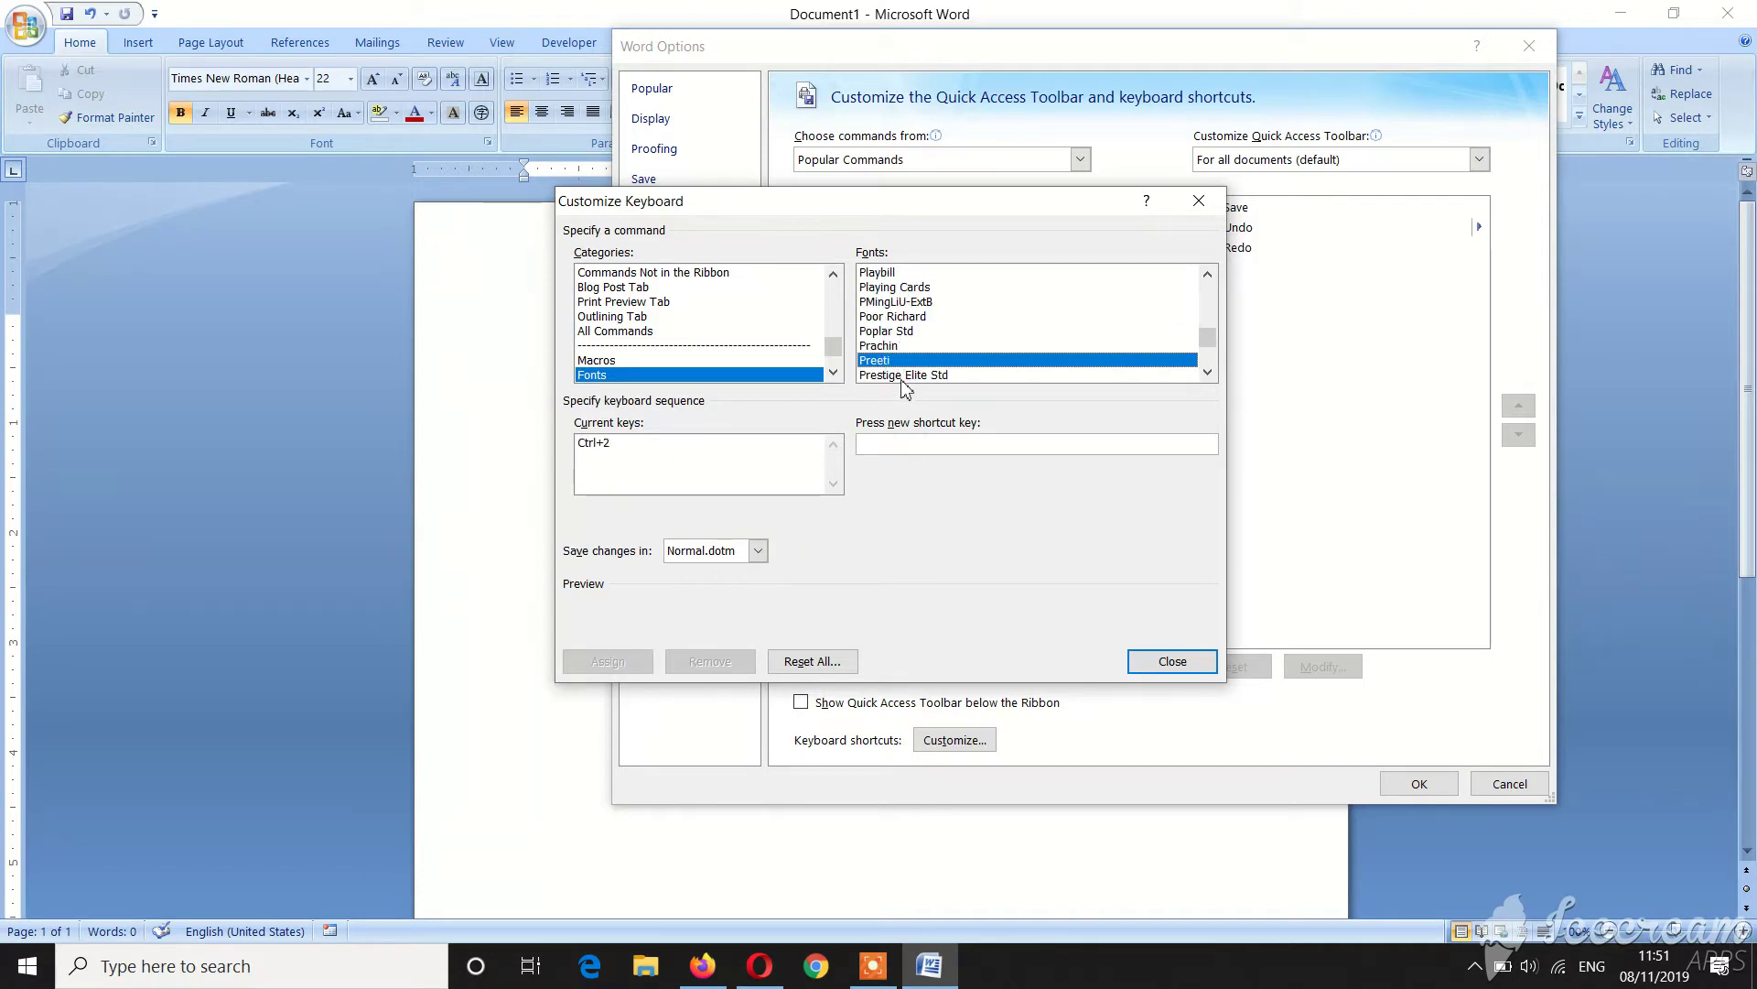
pyautogui.click(911, 453)
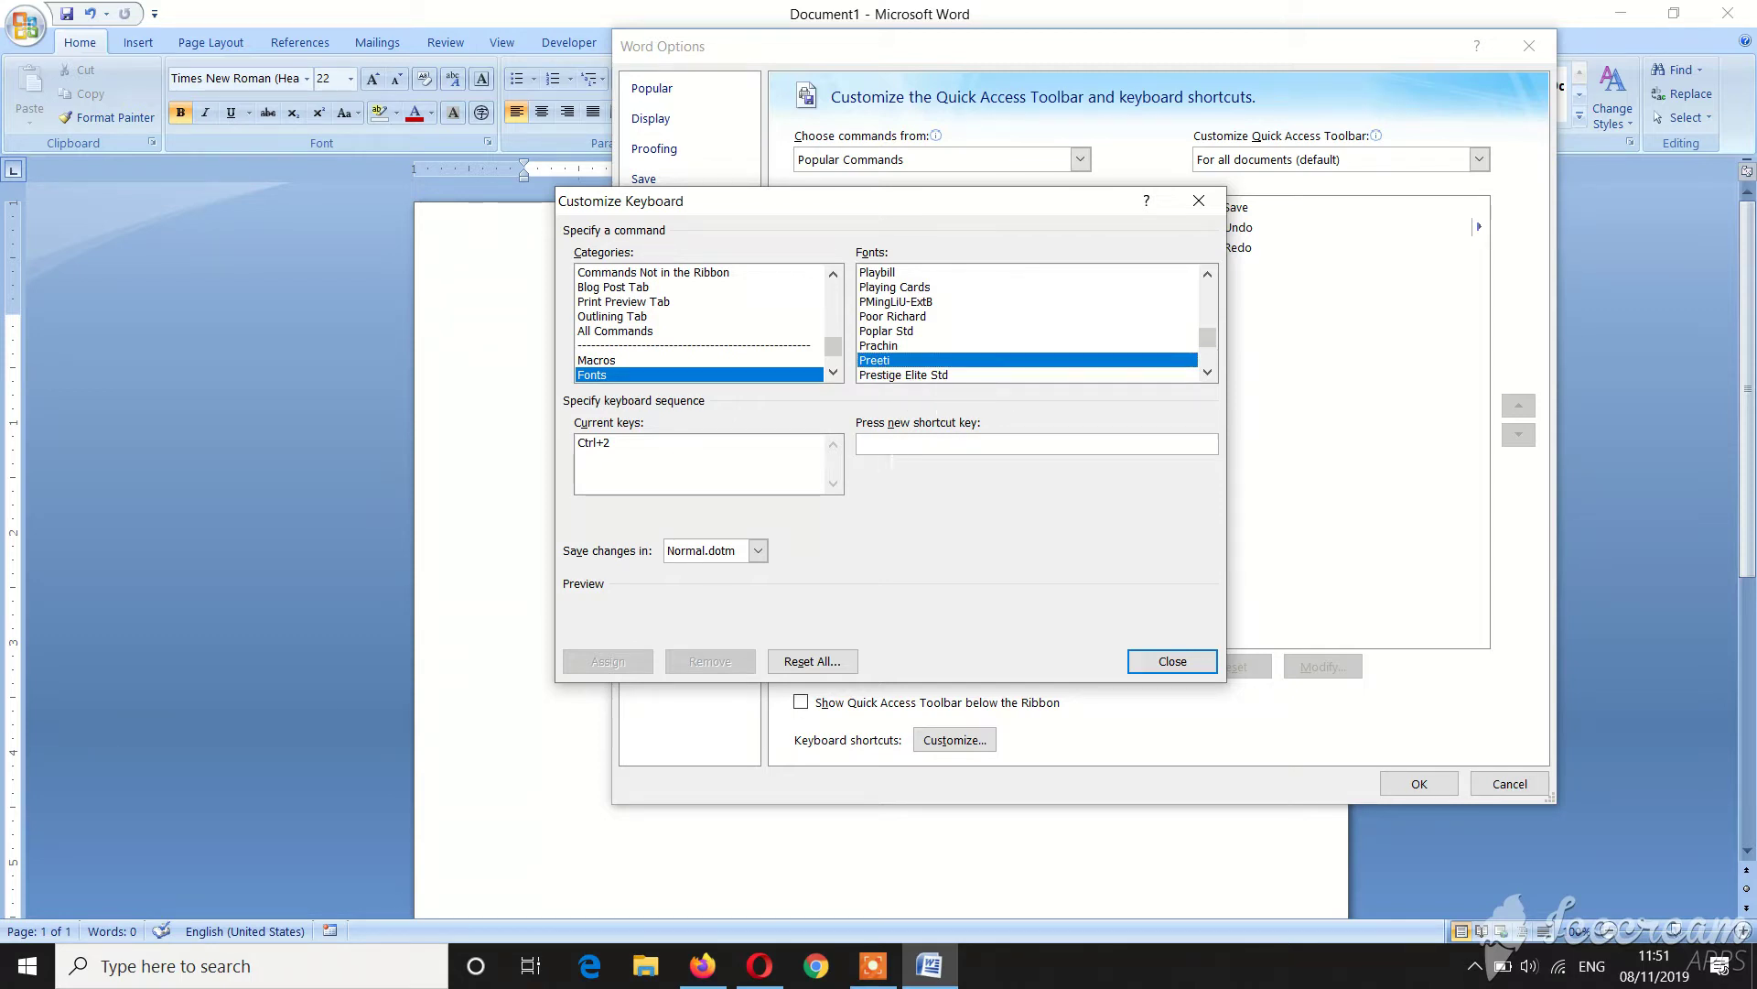